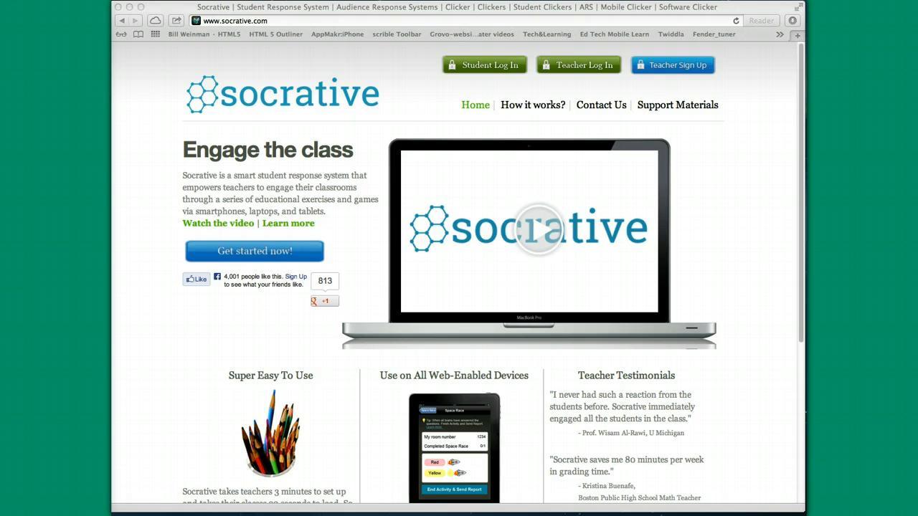
Open the teacher login from the Socrative home page, identify as a teacher and sign in to the account
{"action": "left_click", "coordinate": [583, 66]}
{"action": "left_click", "coordinate": [583, 66]}
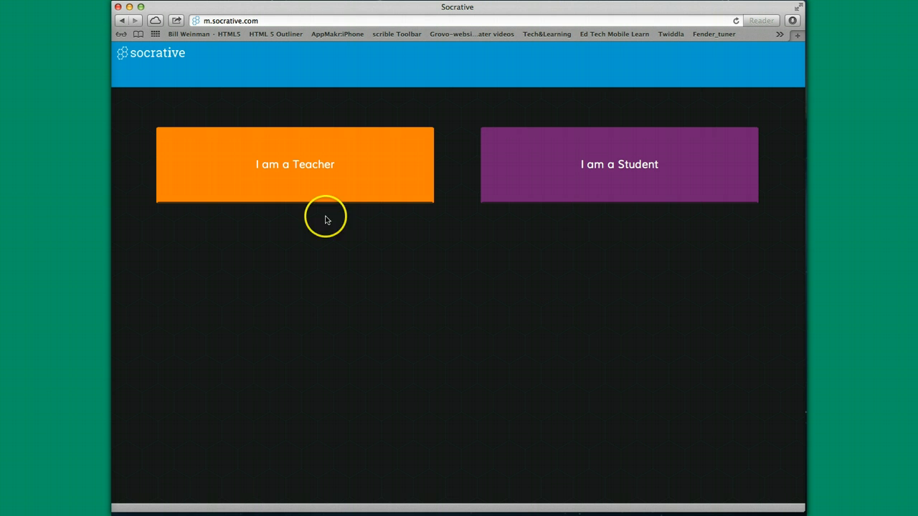
{"action": "left_click", "coordinate": [299, 178]}
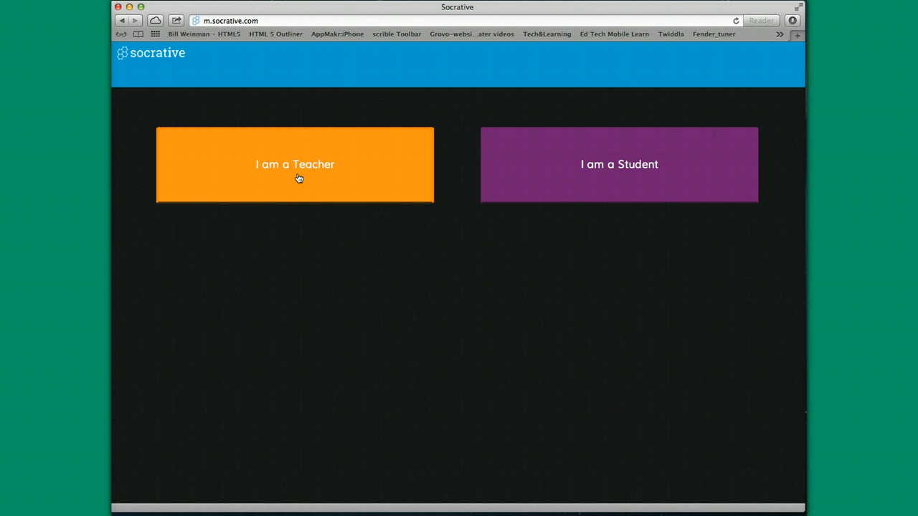
{"action": "left_click", "coordinate": [299, 178]}
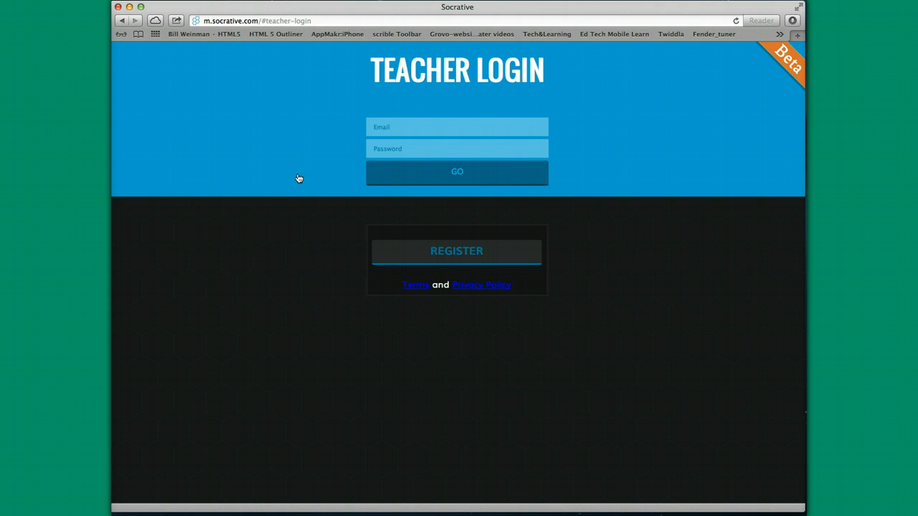
{"action": "left_click", "coordinate": [375, 127]}
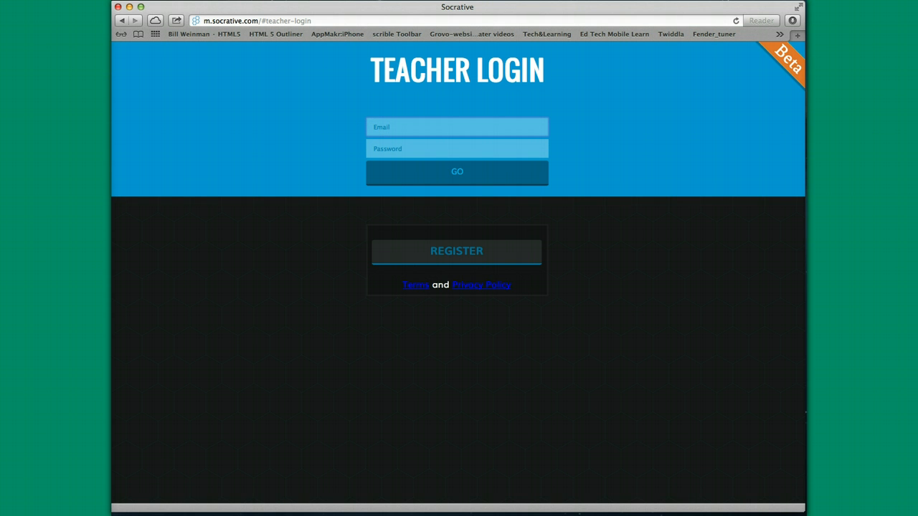
{"action": "left_click", "coordinate": [361, 451]}
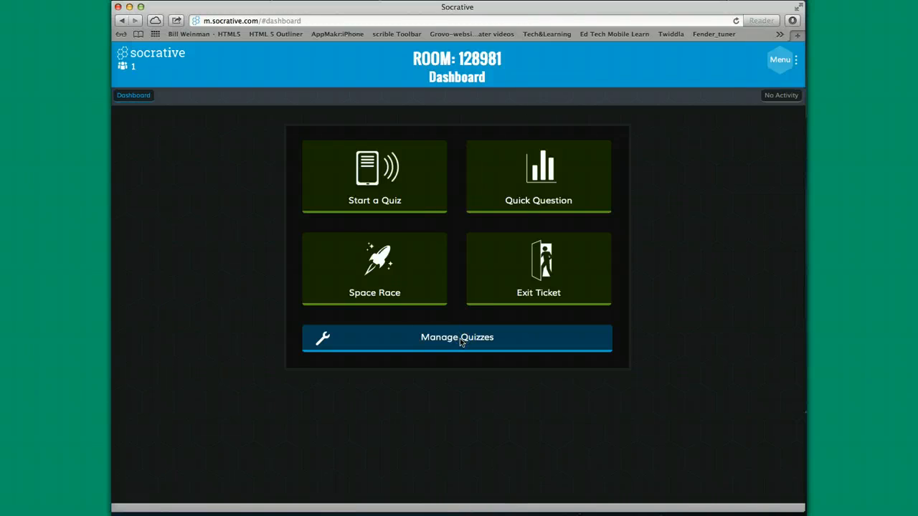
Open the saved quizzes in the quiz manager, browse the complete list and select the quiz "test et&r"
{"action": "left_click", "coordinate": [449, 342]}
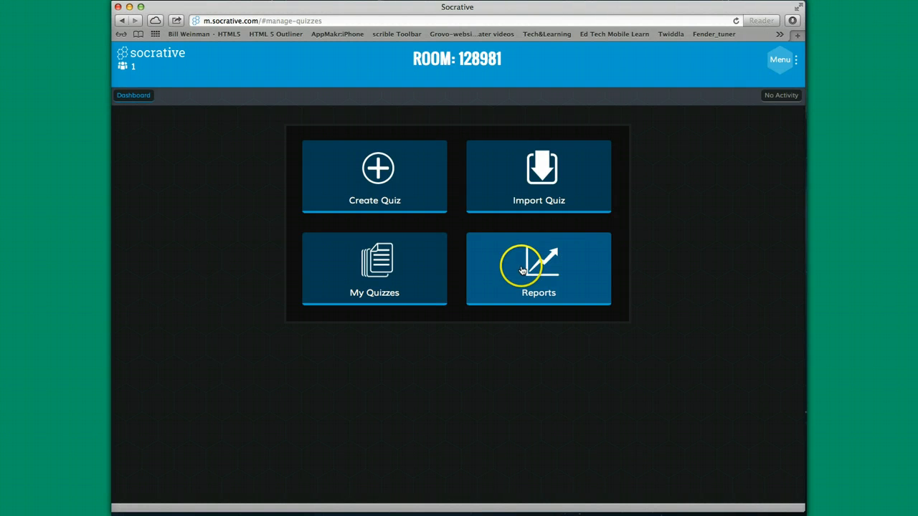
{"action": "left_click", "coordinate": [375, 269]}
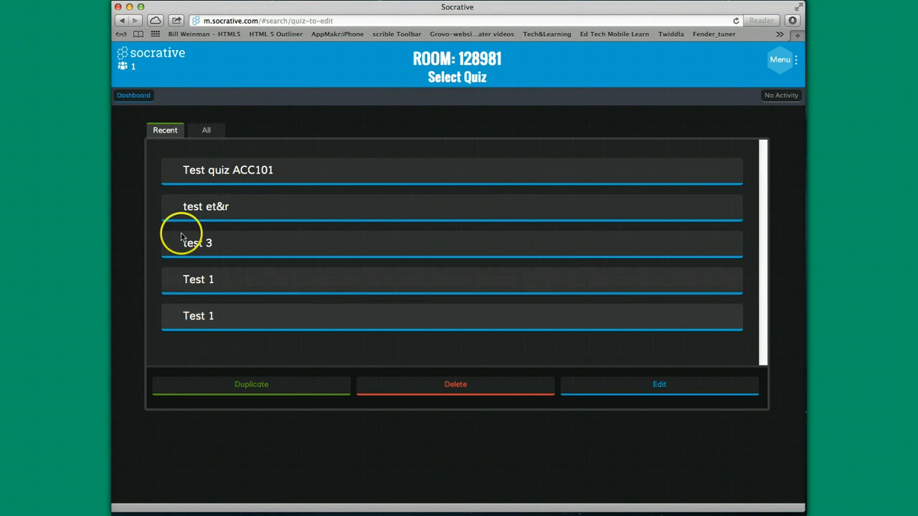
{"action": "left_click", "coordinate": [166, 135]}
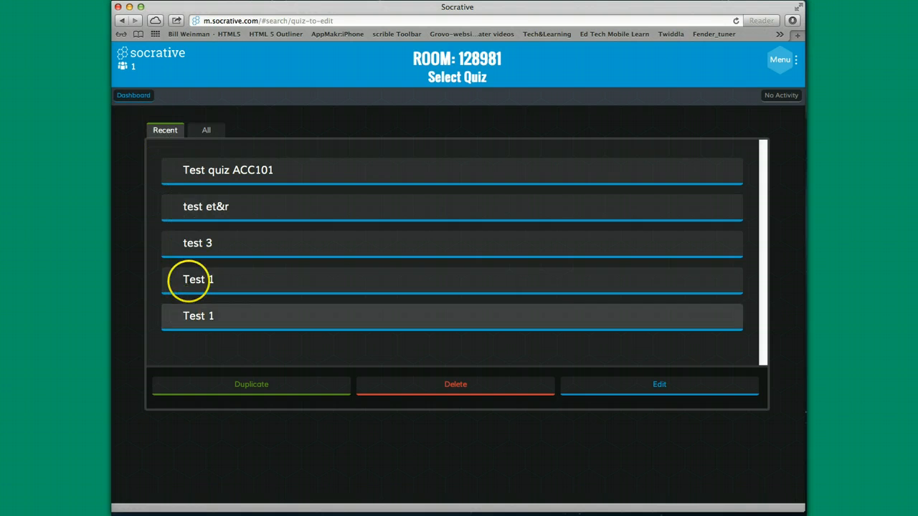
{"action": "left_click", "coordinate": [208, 132]}
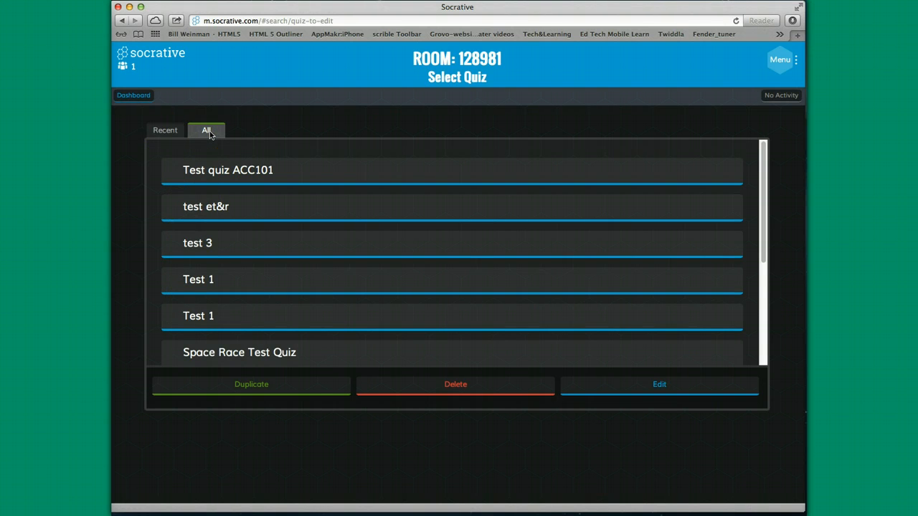
{"action": "left_click_drag", "start_coordinate": [765, 242], "coordinate": [765, 201]}
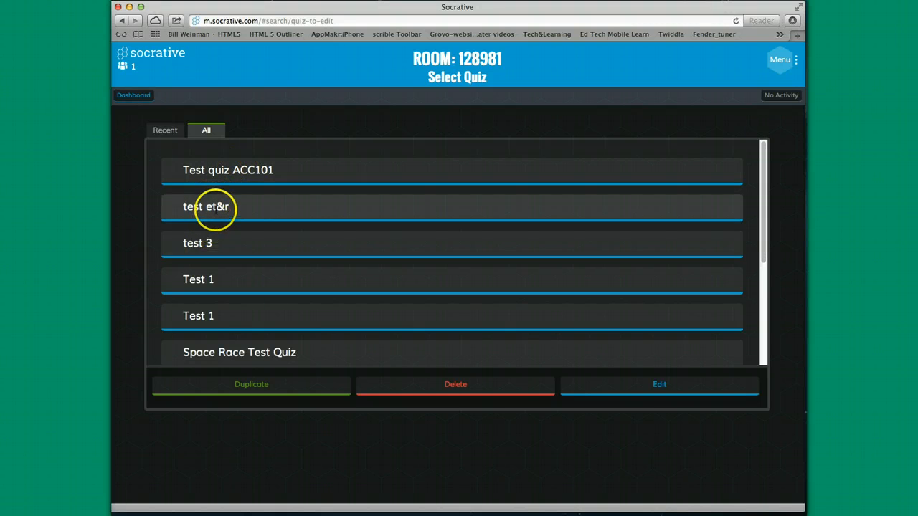
{"action": "left_click", "coordinate": [215, 206]}
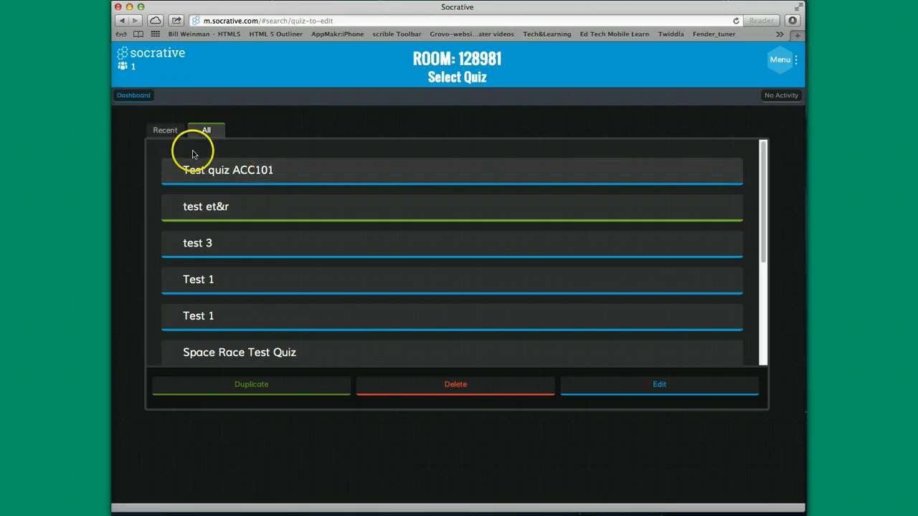
Select "Copy of Test 1" among the recent quizzes and open it for editing
{"action": "left_click", "coordinate": [166, 131]}
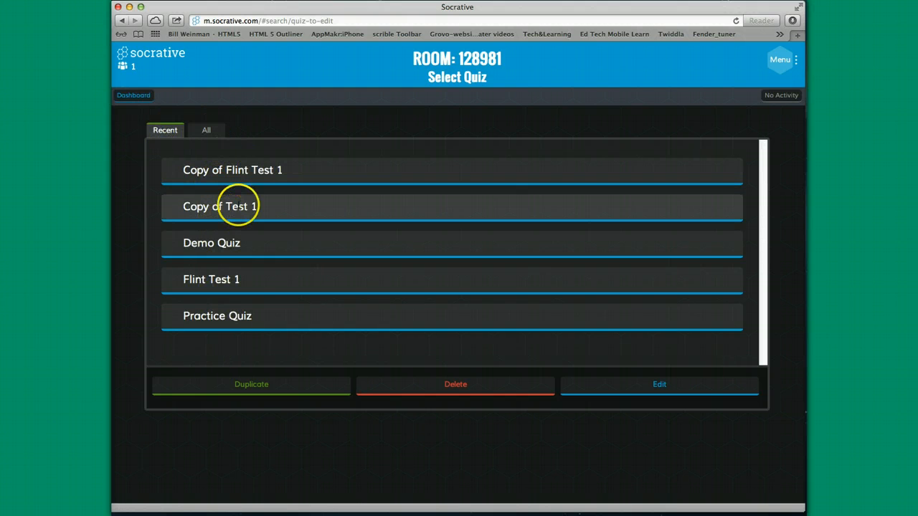
{"action": "left_click", "coordinate": [240, 206]}
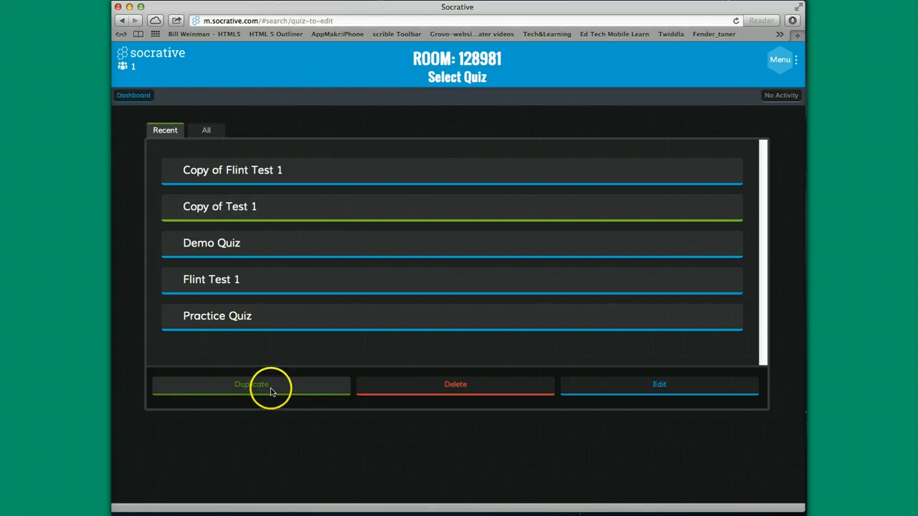
{"action": "left_click", "coordinate": [446, 384]}
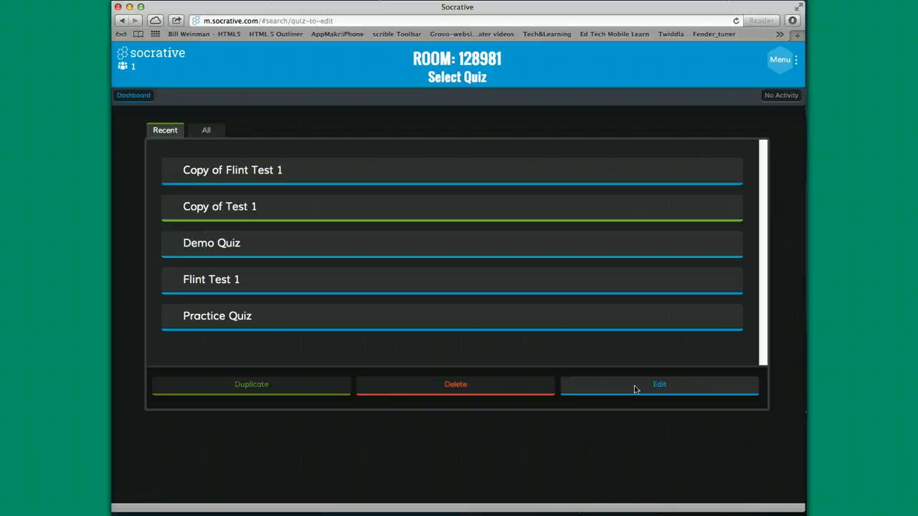
{"action": "left_click", "coordinate": [634, 387]}
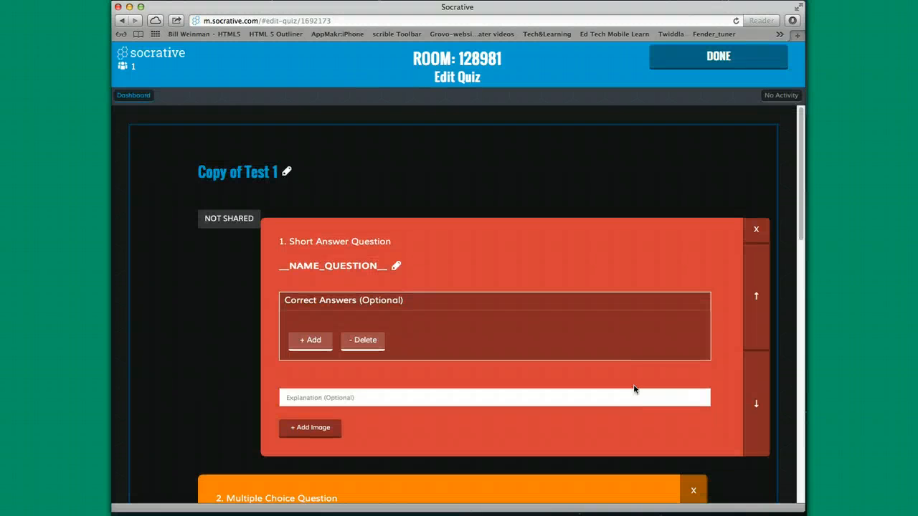
{"action": "left_click", "coordinate": [618, 388]}
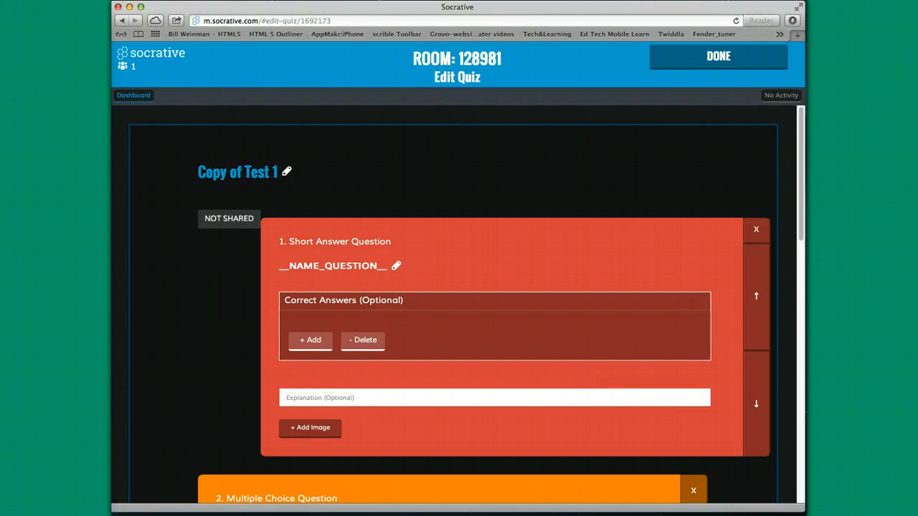
Add an empty answer choice to the multiple choice question "What flower is this?"
{"action": "left_click", "coordinate": [802, 213]}
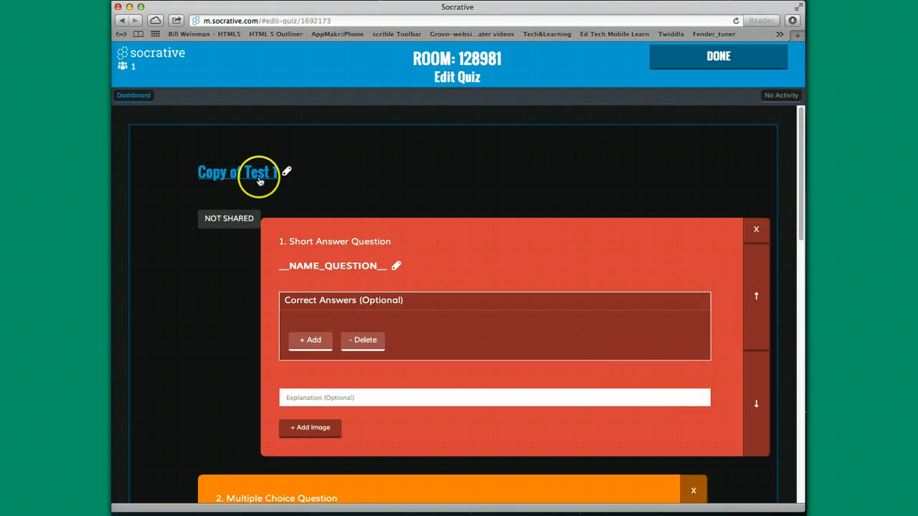
{"action": "left_click", "coordinate": [802, 223]}
{"action": "left_click_drag", "start_coordinate": [802, 223], "coordinate": [799, 250]}
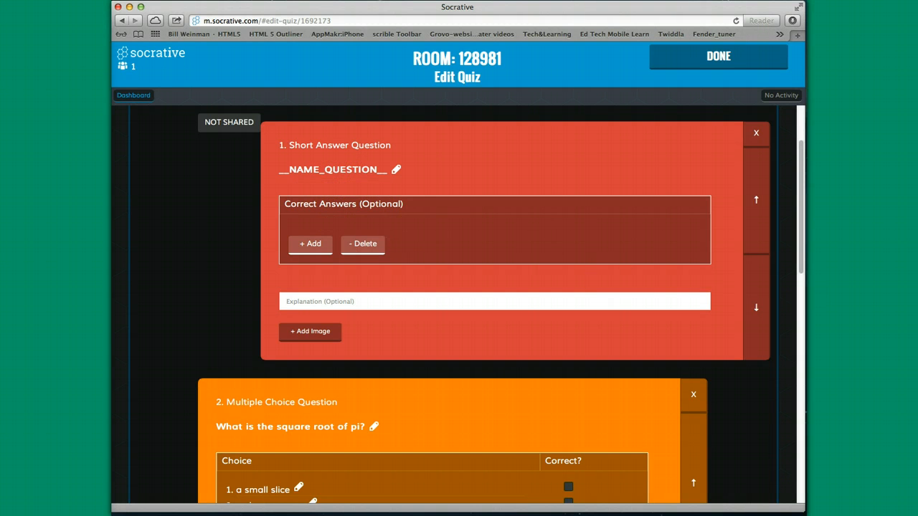
{"action": "left_click_drag", "start_coordinate": [799, 217], "coordinate": [798, 296]}
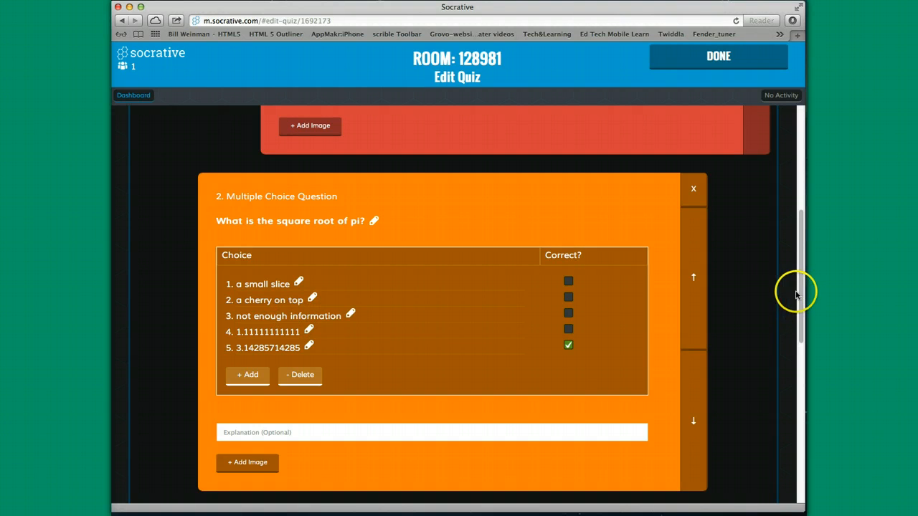
{"action": "left_click_drag", "start_coordinate": [803, 295], "coordinate": [795, 399]}
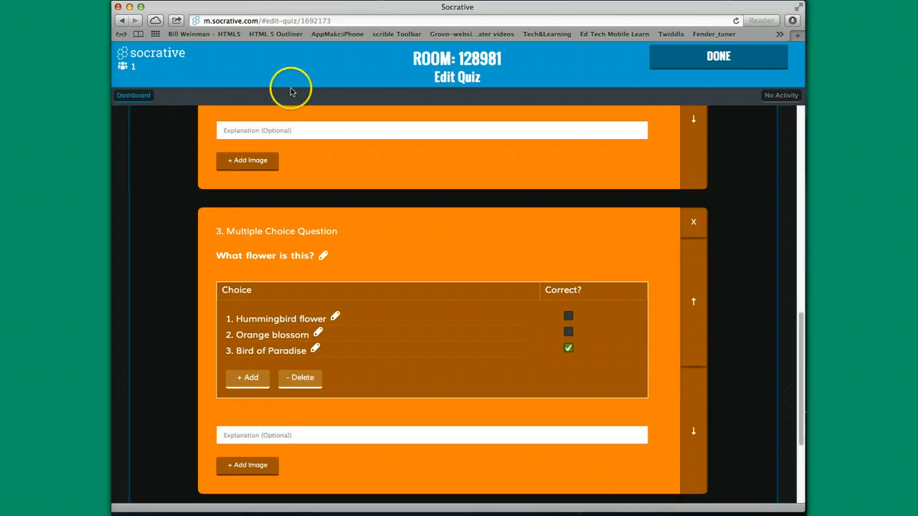
{"action": "left_click", "coordinate": [247, 379]}
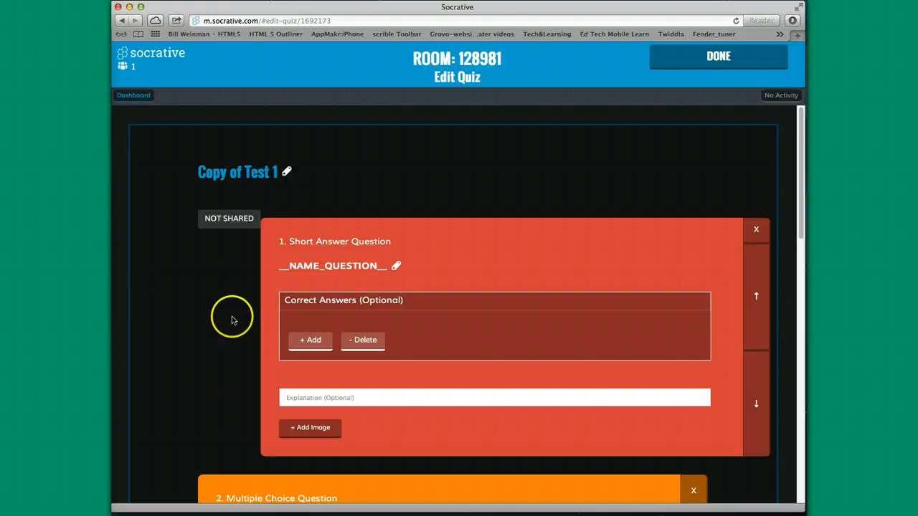
Add a second empty answer choice below the first new one in question 3
{"action": "scroll", "coordinate": [274, 353], "scroll_direction": "down", "scroll_amount": 7}
{"action": "scroll", "coordinate": [274, 356], "scroll_direction": "down", "scroll_amount": 1}
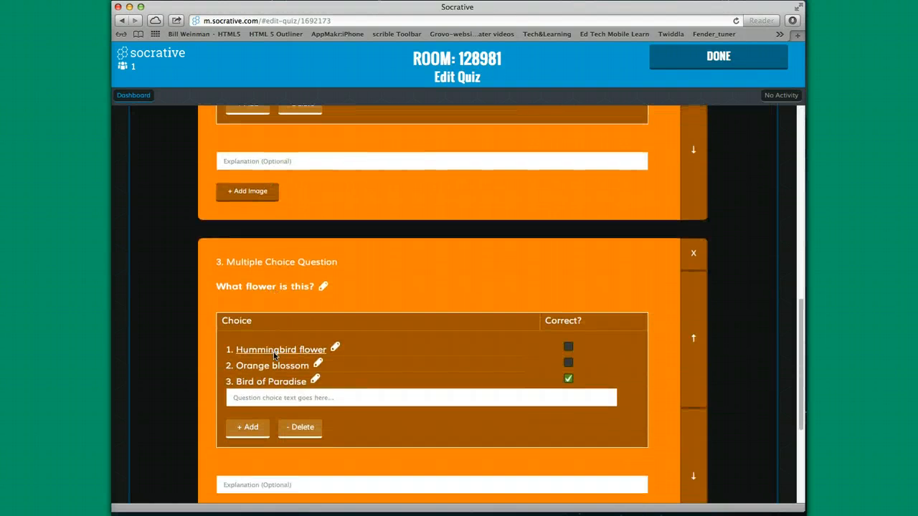
{"action": "scroll", "coordinate": [275, 356], "scroll_direction": "down", "scroll_amount": 1}
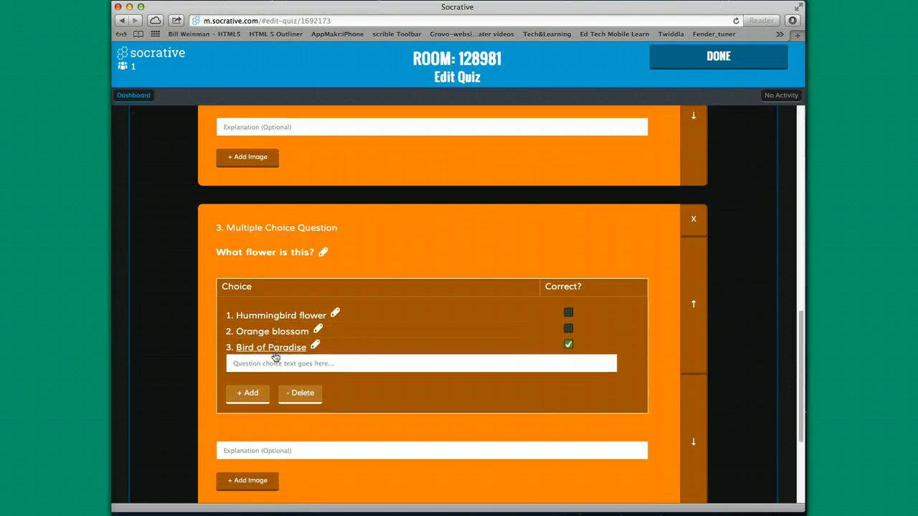
{"action": "left_click", "coordinate": [250, 396]}
{"action": "left_click", "coordinate": [250, 396]}
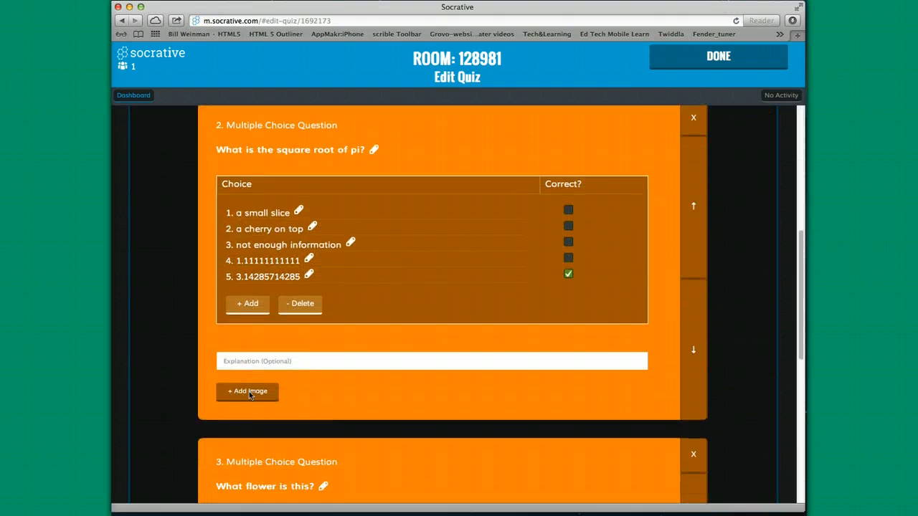
Enter "Rose" as the fourth answer choice of question 3 and add it to the choice list
{"action": "left_click", "coordinate": [244, 403]}
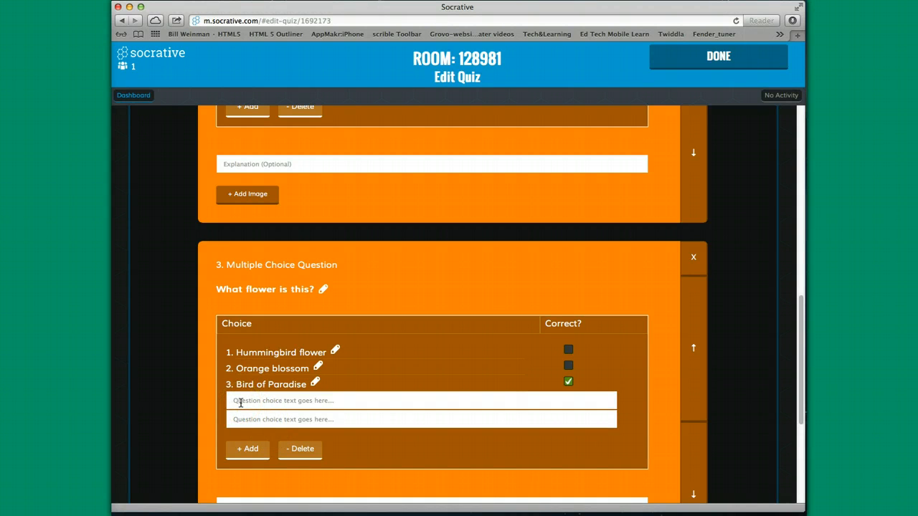
{"action": "left_click", "coordinate": [281, 369]}
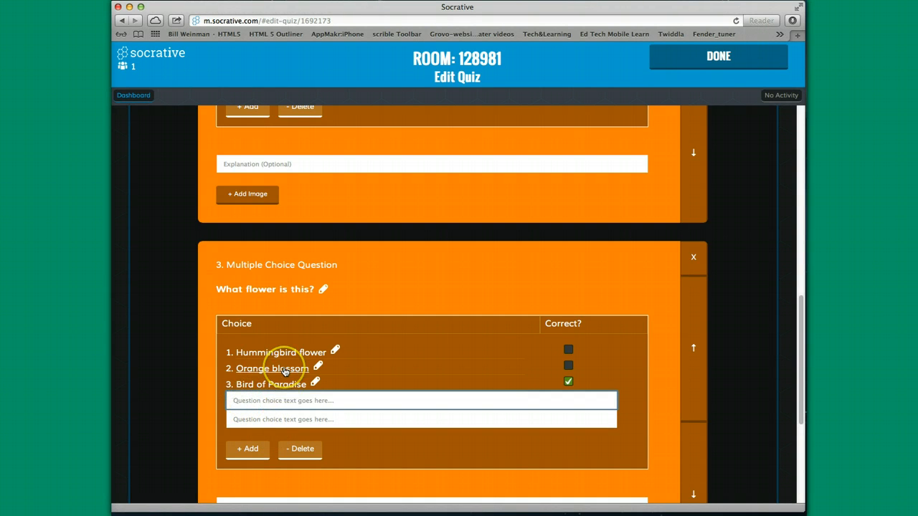
{"action": "type", "text": "Rose"}
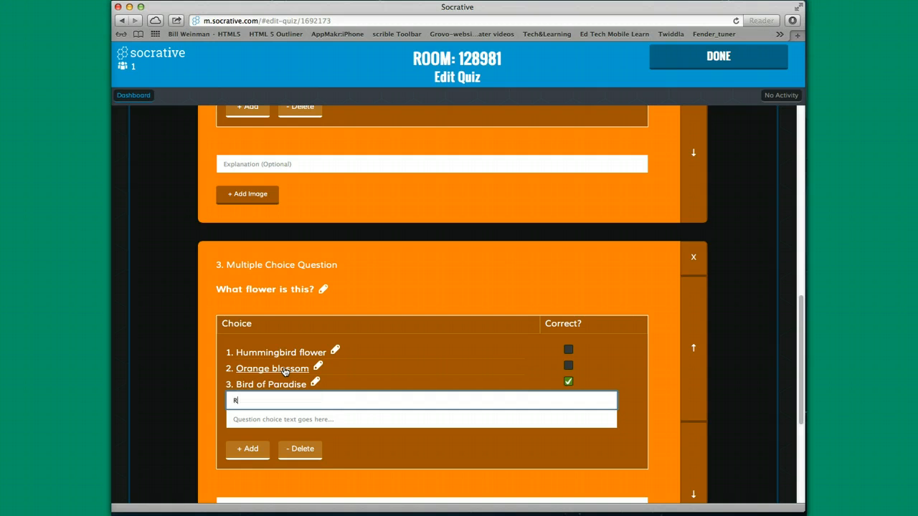
{"action": "left_click", "coordinate": [259, 450]}
{"action": "left_click", "coordinate": [265, 450]}
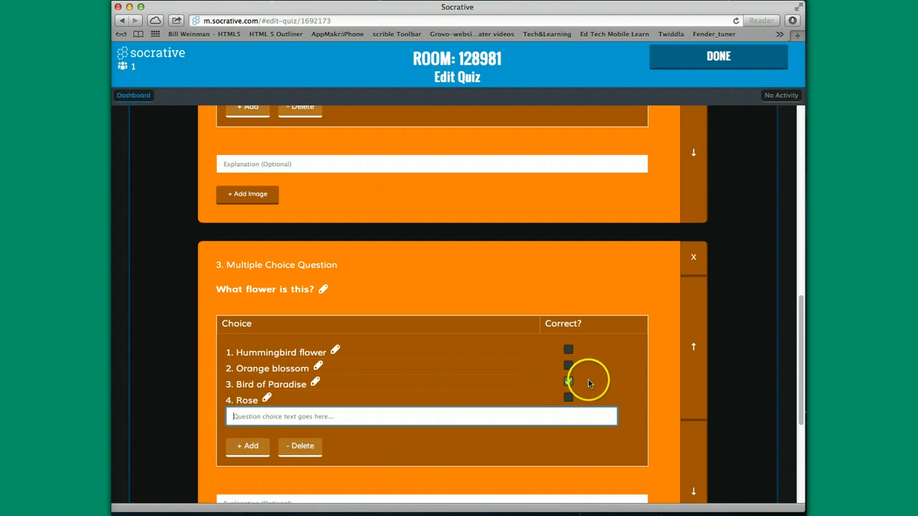
Open the question text "What flower is this?" for editing
{"action": "scroll", "coordinate": [531, 387], "scroll_direction": "down", "scroll_amount": 1}
{"action": "scroll", "coordinate": [531, 391], "scroll_direction": "down", "scroll_amount": 1}
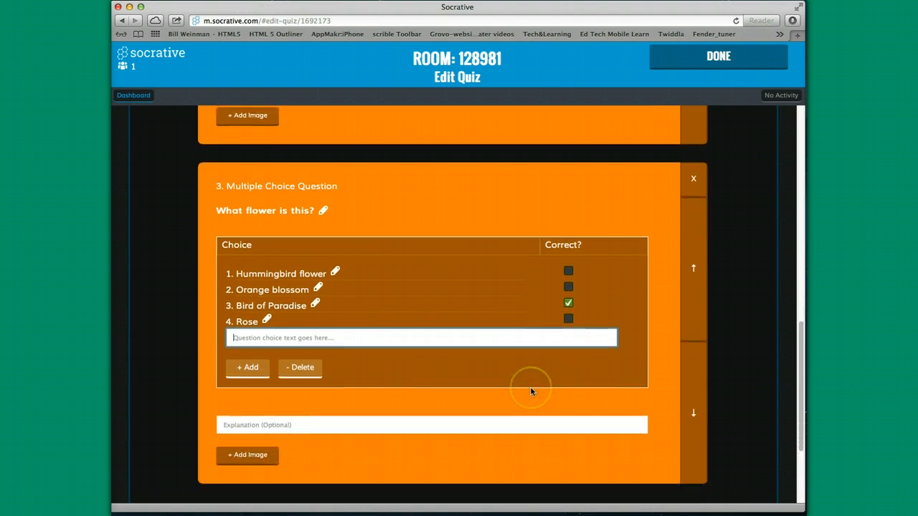
{"action": "left_click", "coordinate": [284, 212]}
{"action": "left_click", "coordinate": [285, 215]}
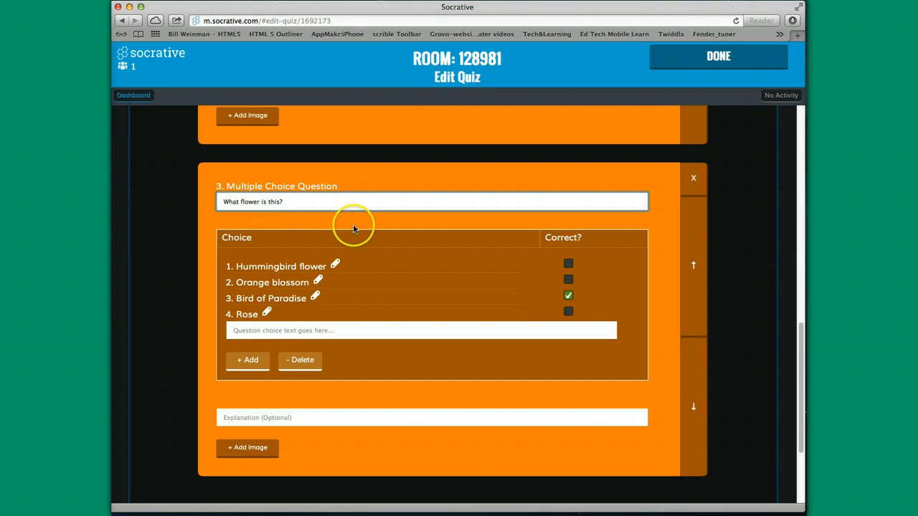
Look over the rest of the quiz including the options for adding questions, and finish editing to return to the dashboard
{"action": "scroll", "coordinate": [353, 230], "scroll_direction": "up", "scroll_amount": 1}
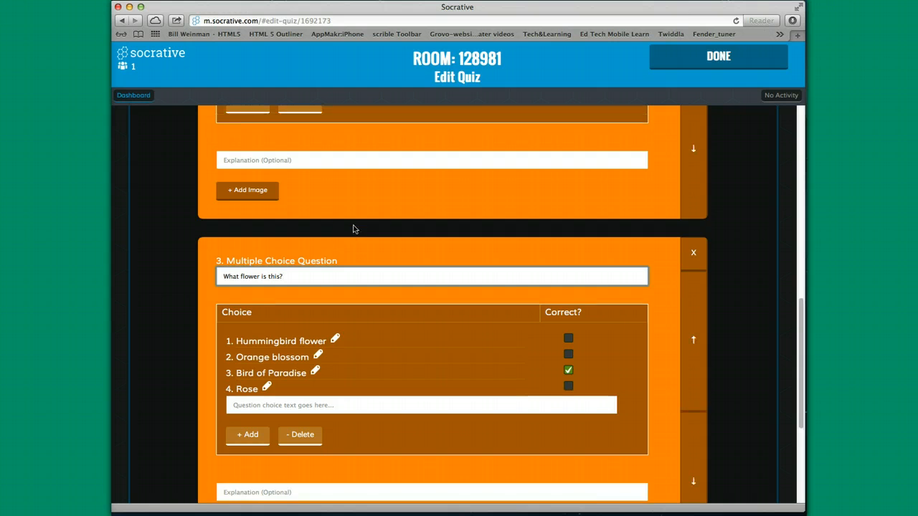
{"action": "left_click", "coordinate": [450, 329]}
{"action": "scroll", "coordinate": [451, 329], "scroll_direction": "down", "scroll_amount": 5}
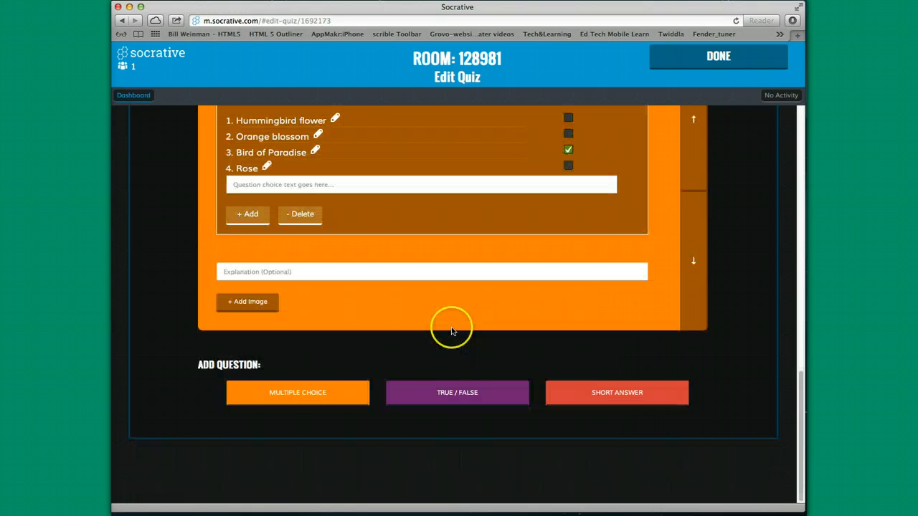
{"action": "scroll", "coordinate": [358, 347], "scroll_direction": "up", "scroll_amount": 10}
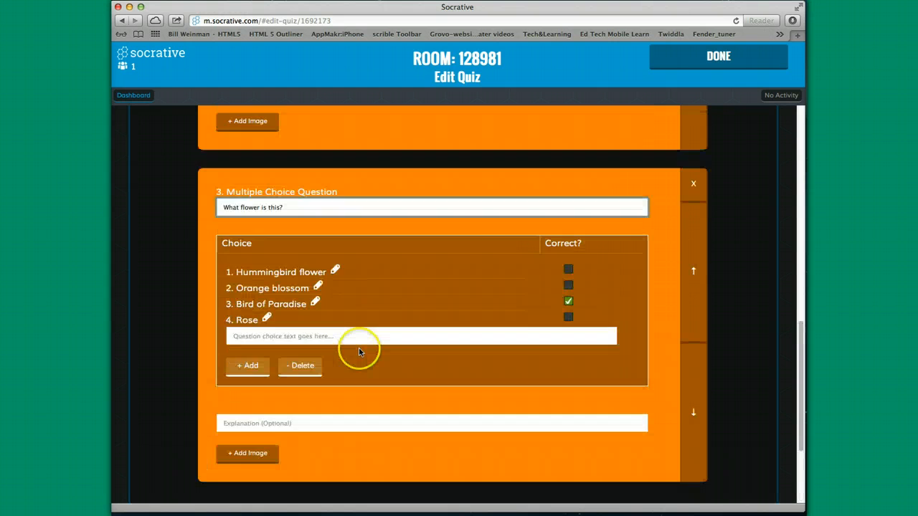
{"action": "scroll", "coordinate": [410, 334], "scroll_direction": "up", "scroll_amount": 10}
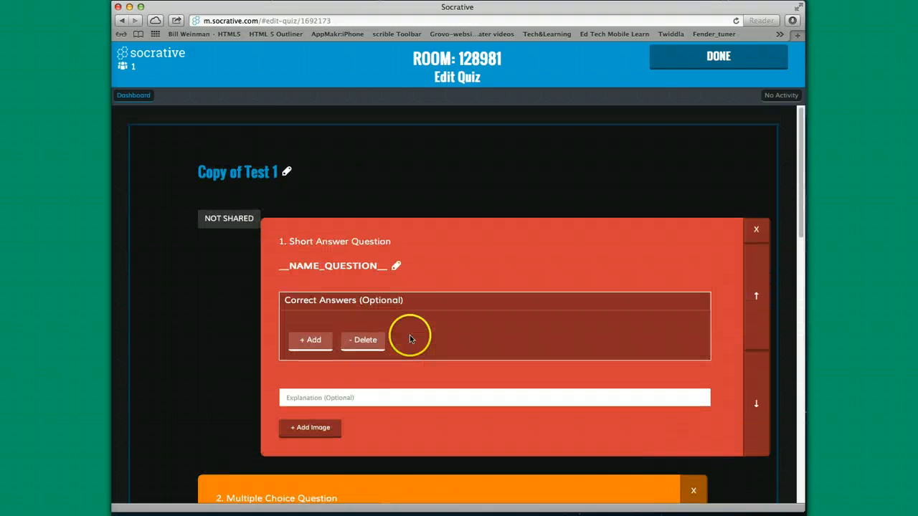
{"action": "left_click", "coordinate": [717, 57]}
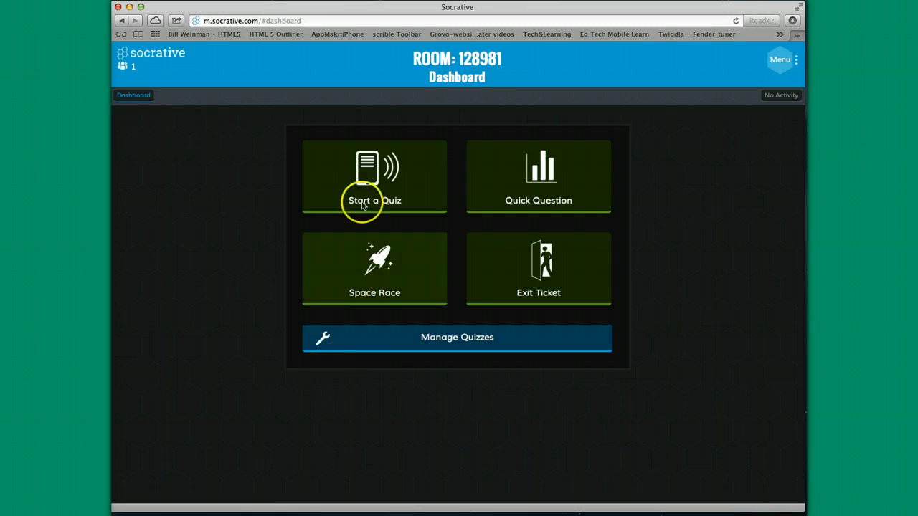
Start "Copy of Test 1" from the full quiz list as a student-paced quiz
{"action": "left_click", "coordinate": [369, 173]}
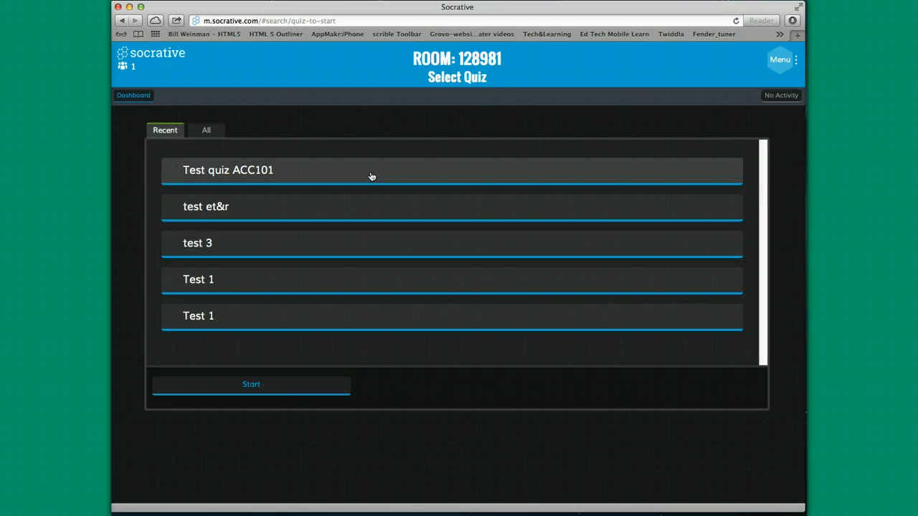
{"action": "left_click", "coordinate": [260, 280]}
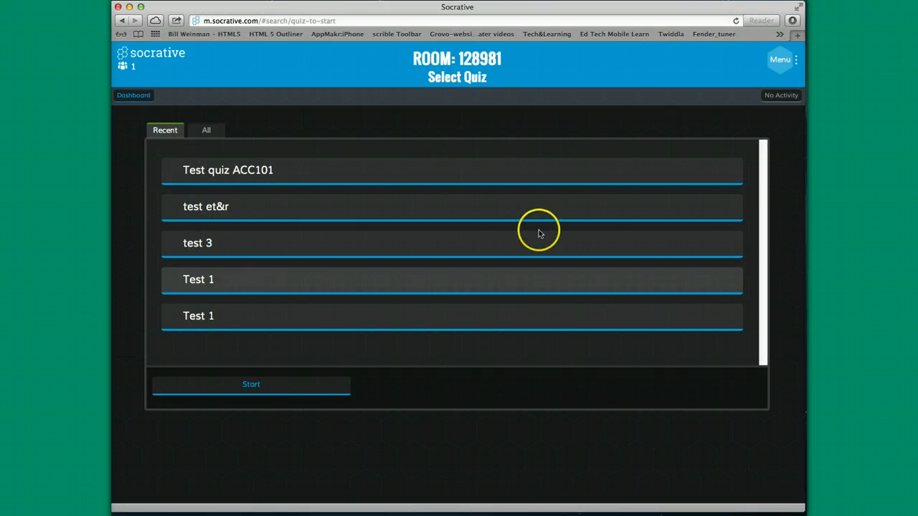
{"action": "left_click", "coordinate": [207, 131]}
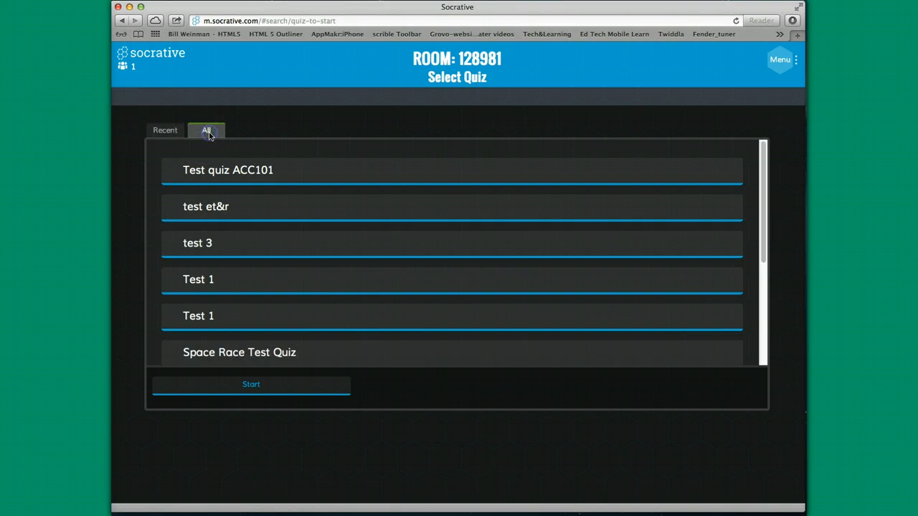
{"action": "left_click", "coordinate": [266, 303]}
{"action": "scroll", "coordinate": [266, 304], "scroll_direction": "down", "scroll_amount": 5}
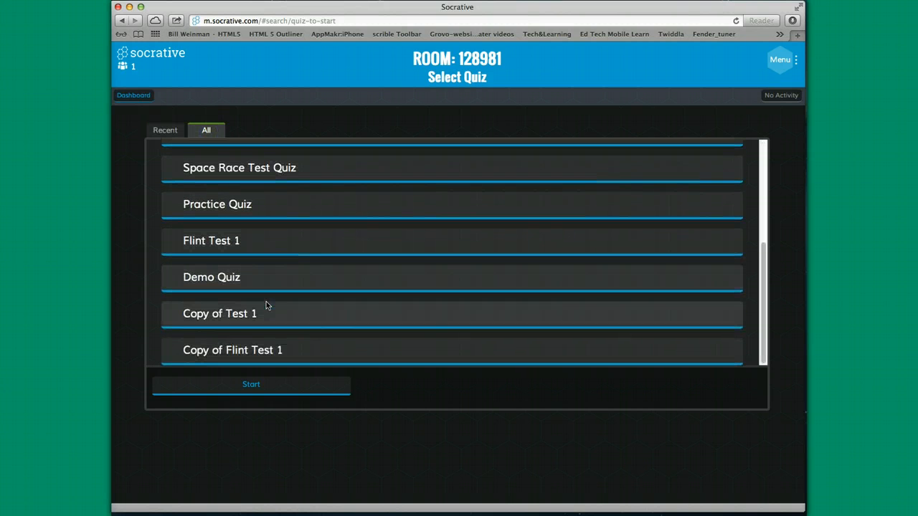
{"action": "left_click", "coordinate": [255, 310]}
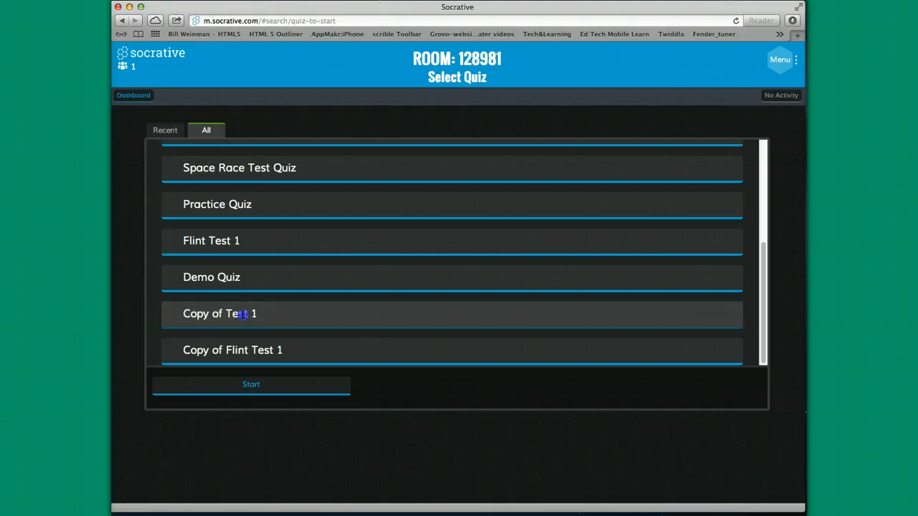
{"action": "left_click", "coordinate": [289, 383]}
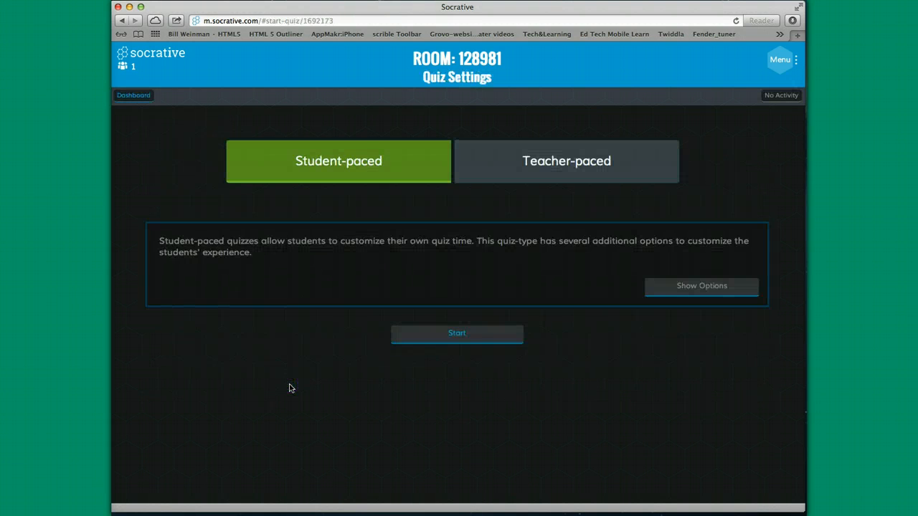
{"action": "left_click", "coordinate": [355, 177]}
{"action": "left_click", "coordinate": [466, 340]}
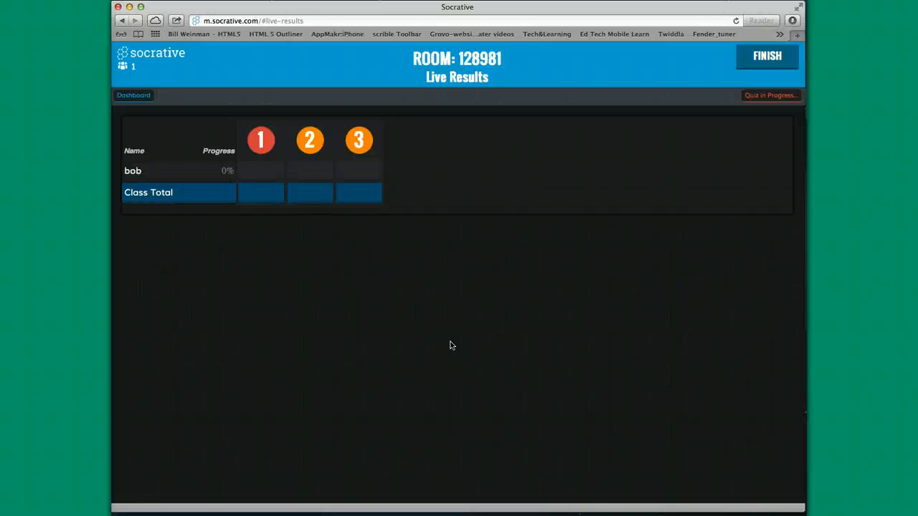
Follow the student's answers in the live results and finish the quiz without a grade report
{"action": "left_click", "coordinate": [382, 362]}
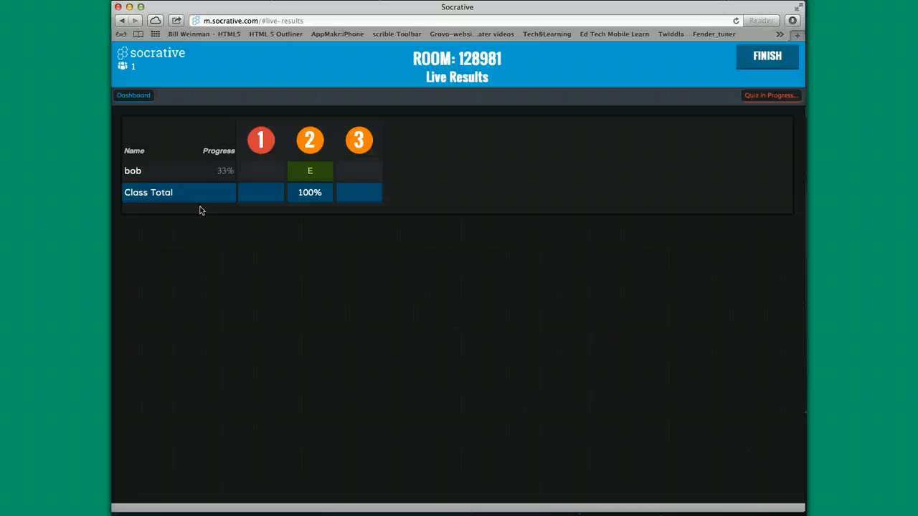
{"action": "left_click", "coordinate": [192, 246]}
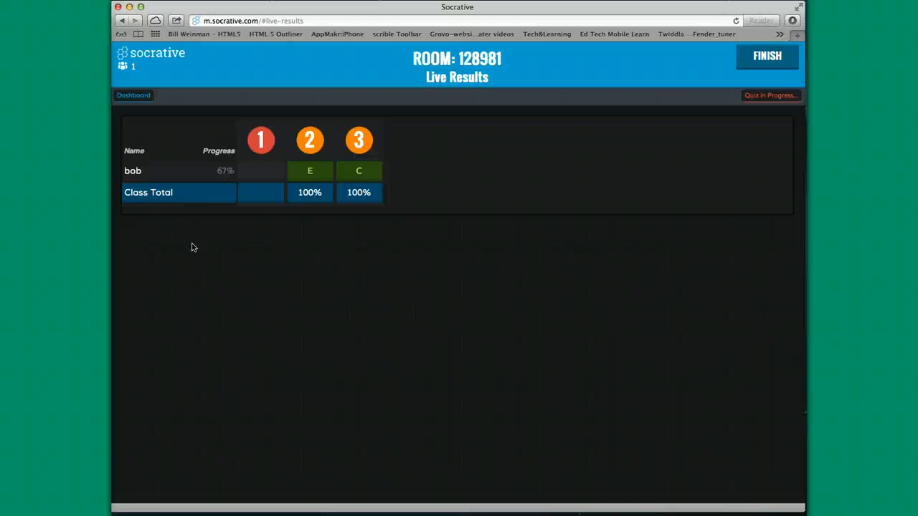
{"action": "left_click", "coordinate": [239, 249]}
{"action": "left_click", "coordinate": [255, 173]}
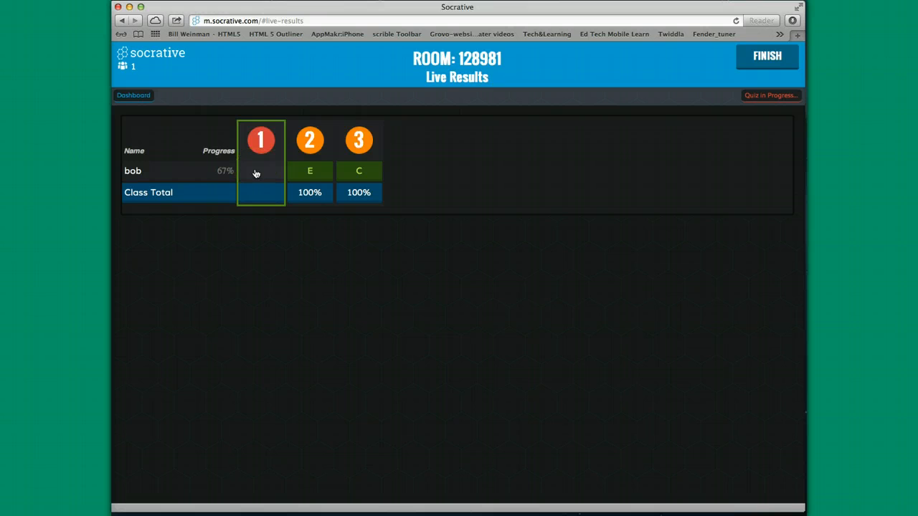
{"action": "left_click", "coordinate": [254, 244]}
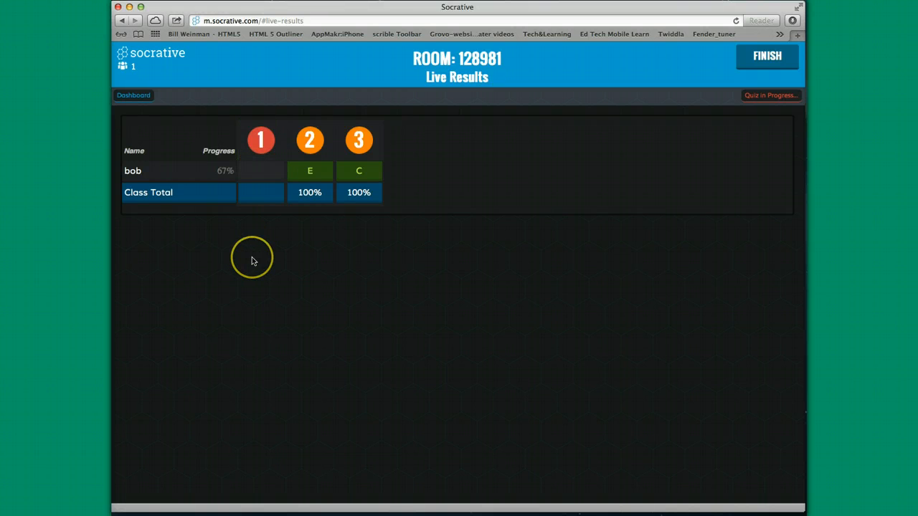
{"action": "left_click", "coordinate": [764, 61]}
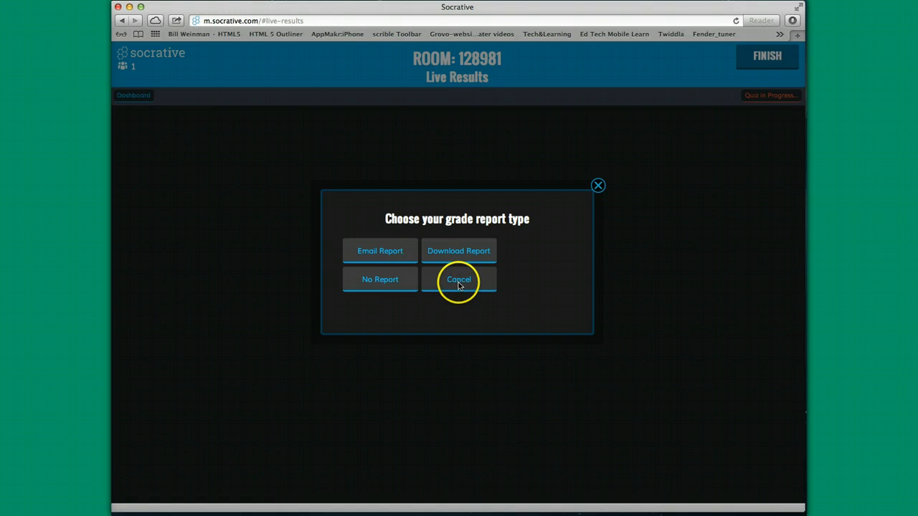
{"action": "left_click", "coordinate": [385, 282]}
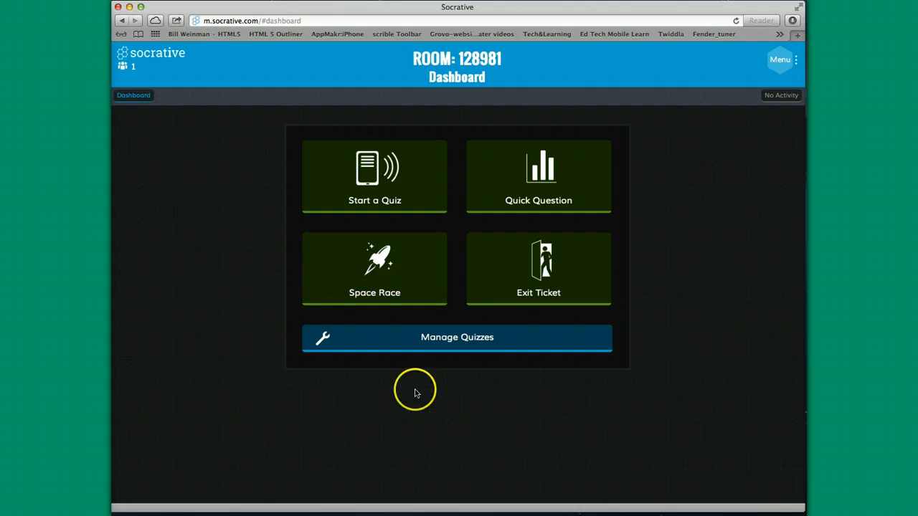
Create a new quiz and name it "Test for Socrative 2.0"
{"action": "left_click", "coordinate": [444, 337]}
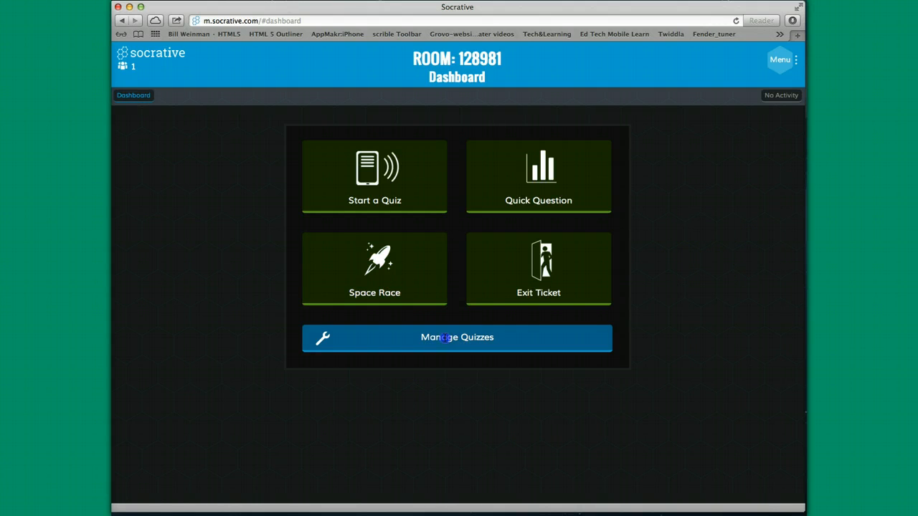
{"action": "left_click", "coordinate": [370, 169]}
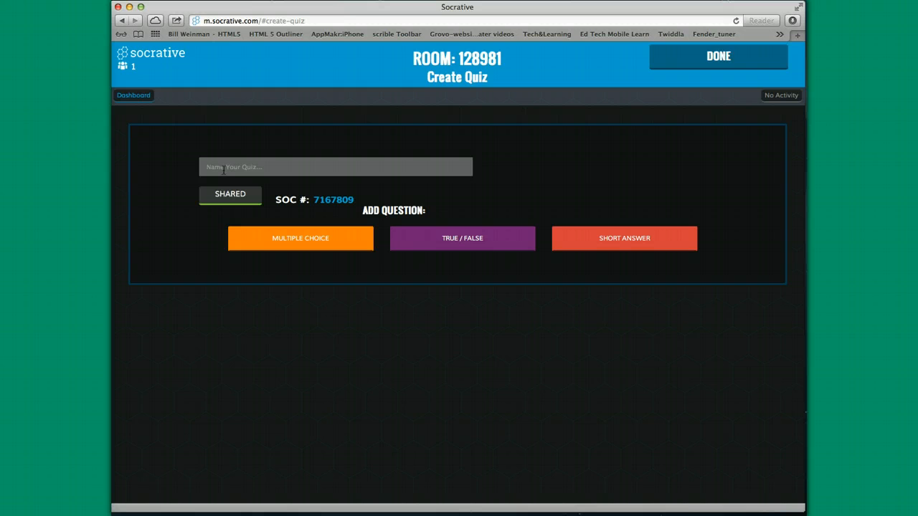
{"action": "left_click", "coordinate": [208, 166]}
{"action": "left_click", "coordinate": [208, 167]}
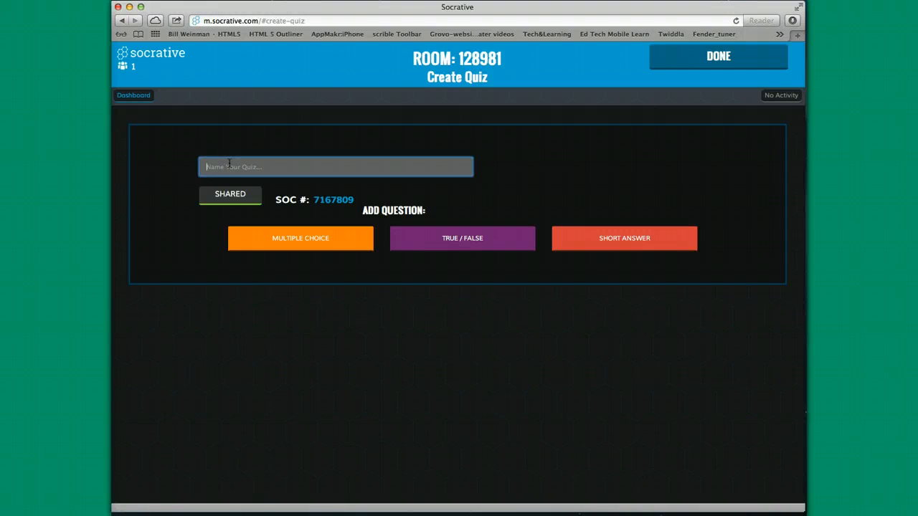
{"action": "type", "text": "Test for Socrative 2.0"}
Add a multiple-choice question to the quiz with the text "Is this fun yet?"
{"action": "left_click", "coordinate": [311, 243]}
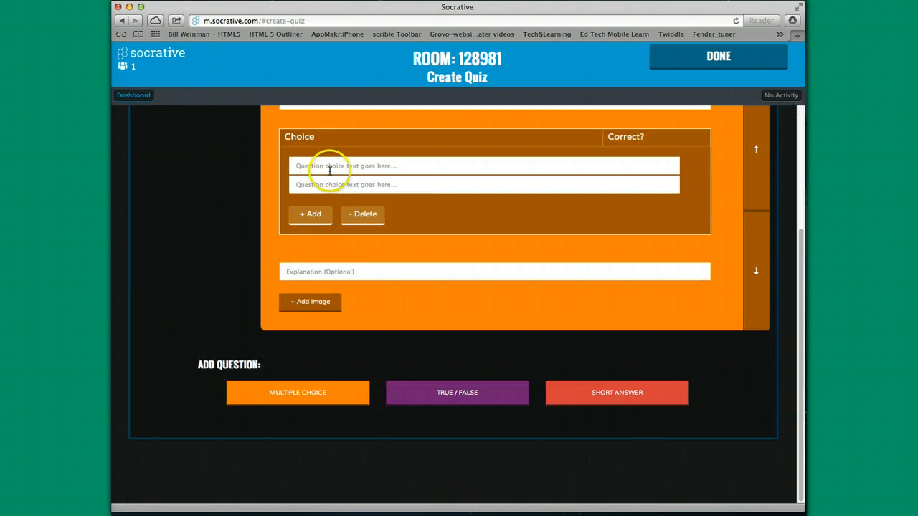
{"action": "scroll", "coordinate": [330, 169], "scroll_direction": "up", "scroll_amount": 5}
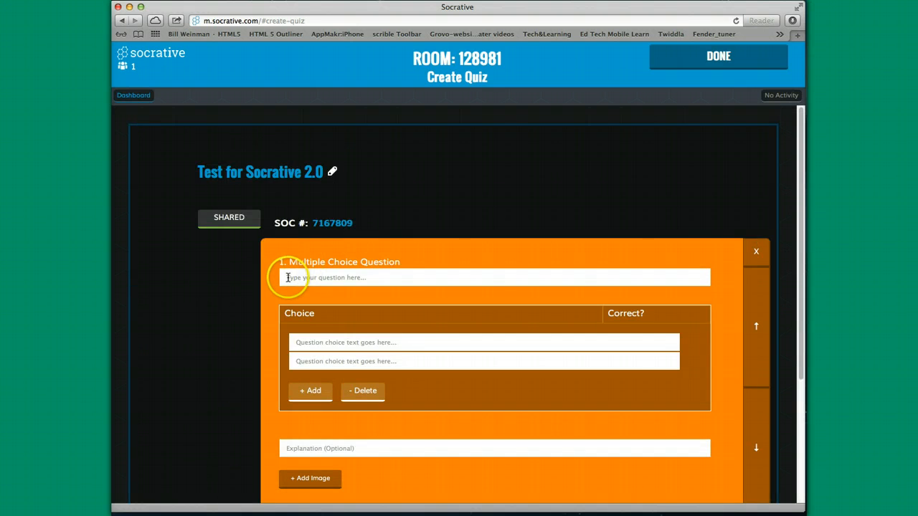
{"action": "left_click", "coordinate": [288, 278]}
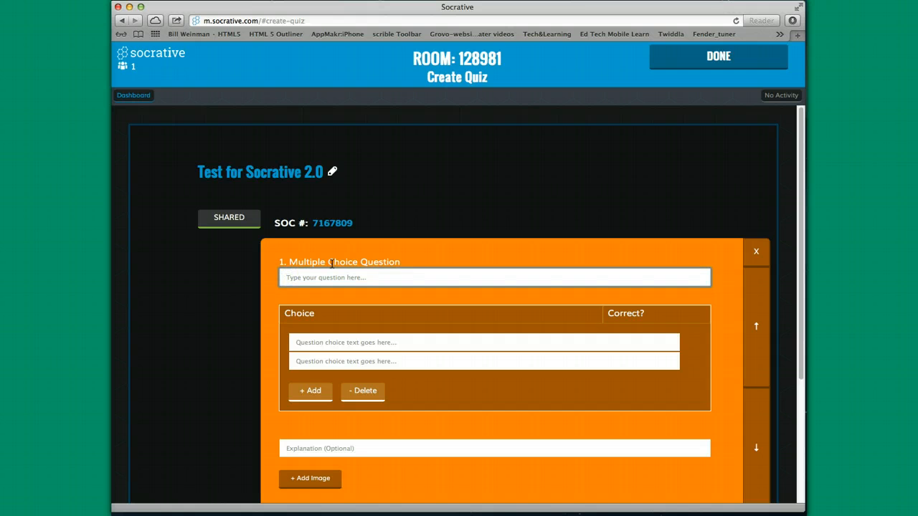
{"action": "type", "text": "Is this fun yet?"}
{"action": "left_click", "coordinate": [326, 305]}
Enter "Yes", "No" and "Maybe" as the three answer choices of question 1
{"action": "left_click", "coordinate": [291, 342]}
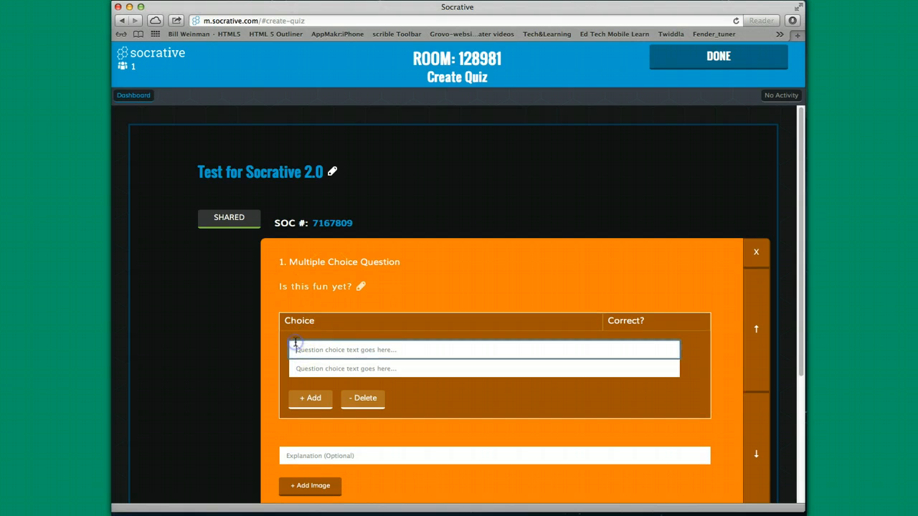
{"action": "type", "text": "Yes"}
{"action": "key", "text": "Return"}
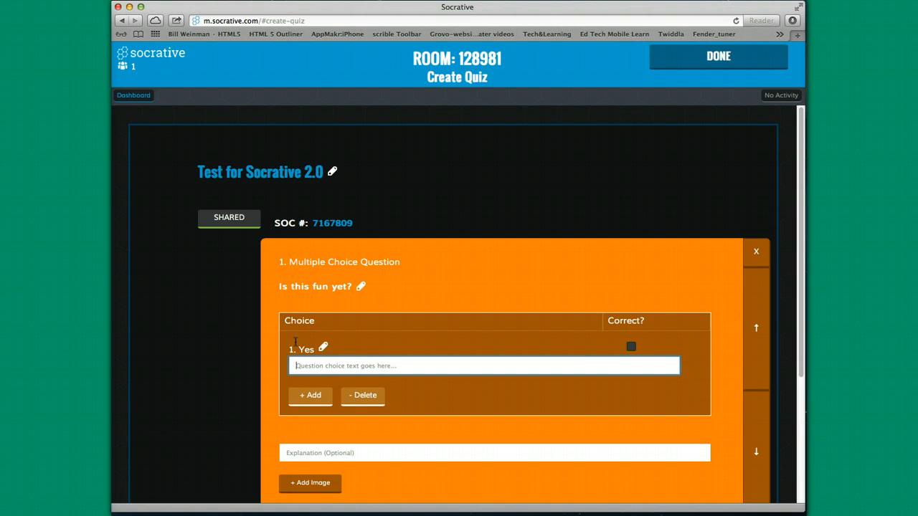
{"action": "type", "text": "No"}
{"action": "key", "text": "Return"}
{"action": "left_click", "coordinate": [312, 392]}
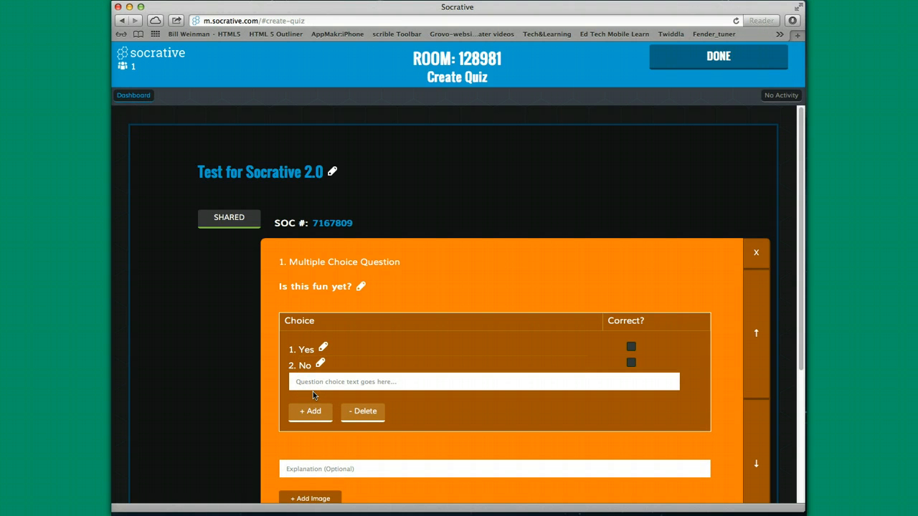
{"action": "left_click", "coordinate": [300, 380]}
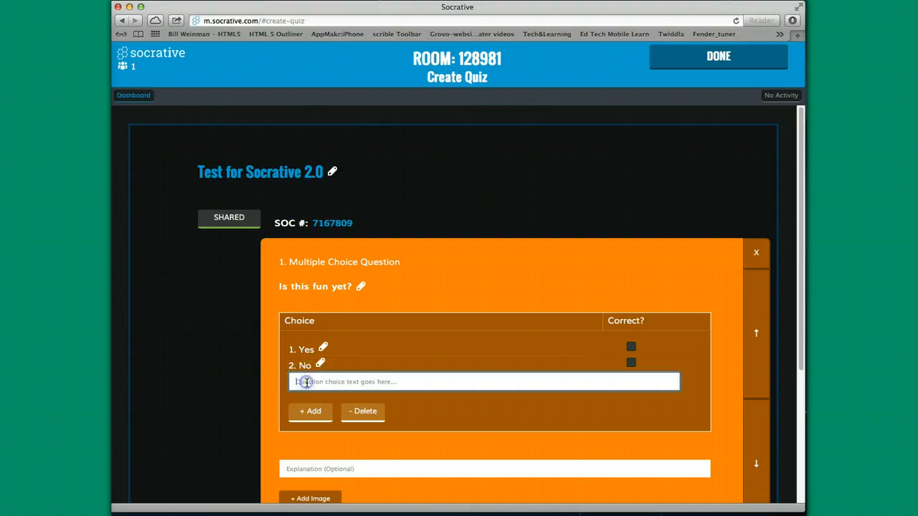
{"action": "type", "text": "Maybe"}
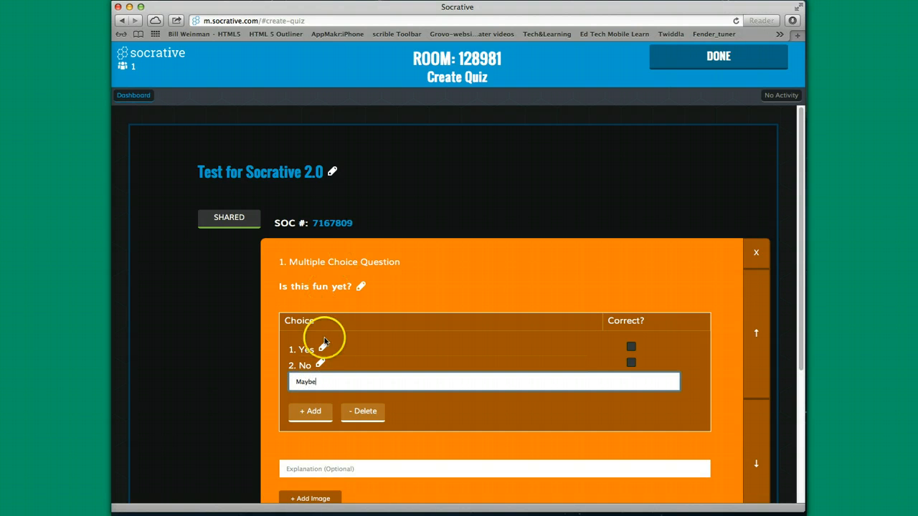
{"action": "key", "text": "Tab"}
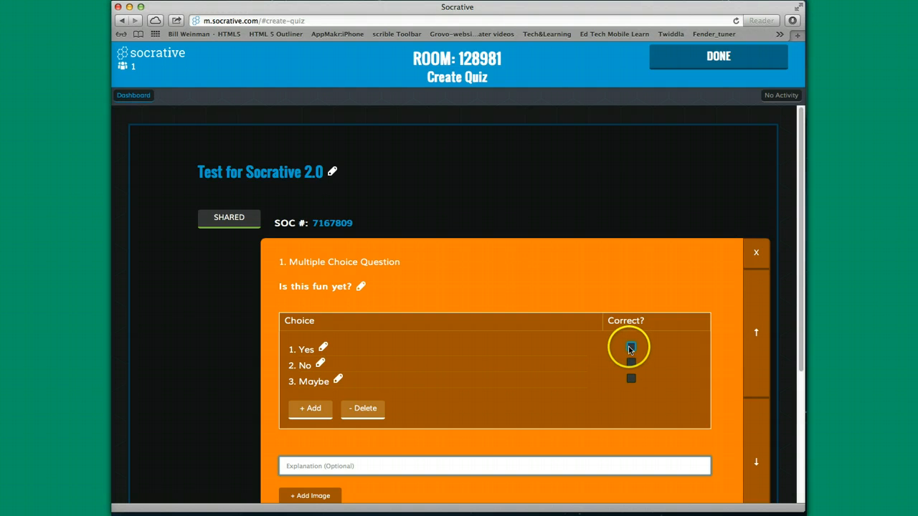
Mark "Yes" as the correct answer to question 1 and finish editing the quiz
{"action": "left_click", "coordinate": [631, 348]}
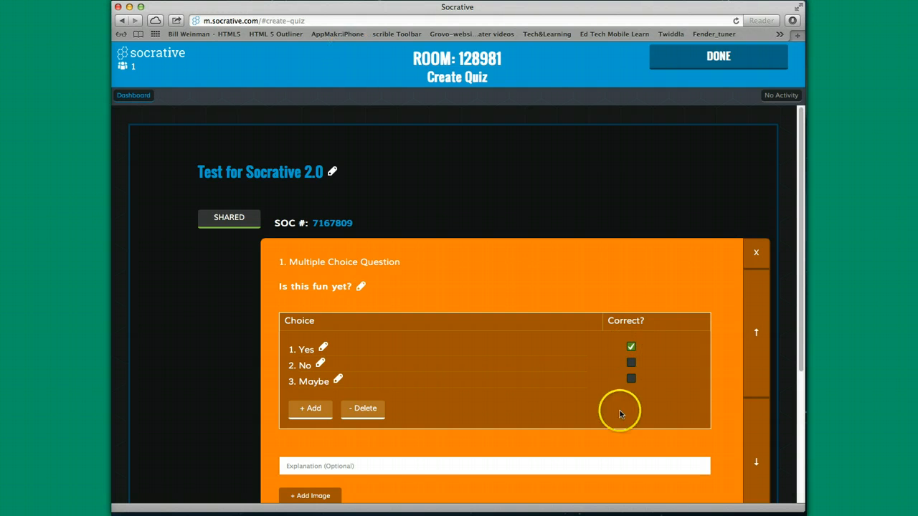
{"action": "scroll", "coordinate": [416, 465], "scroll_direction": "down", "scroll_amount": 1}
{"action": "scroll", "coordinate": [416, 465], "scroll_direction": "down", "scroll_amount": 5}
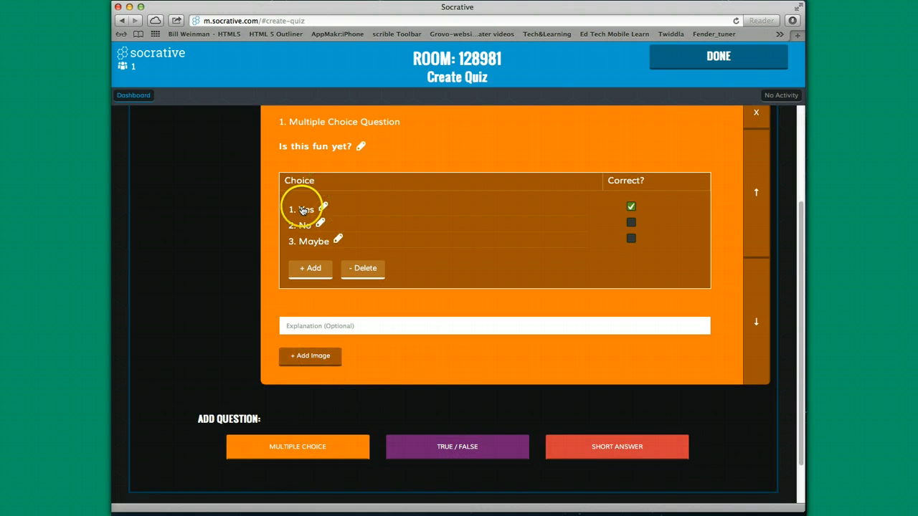
{"action": "scroll", "coordinate": [379, 373], "scroll_direction": "down", "scroll_amount": 2}
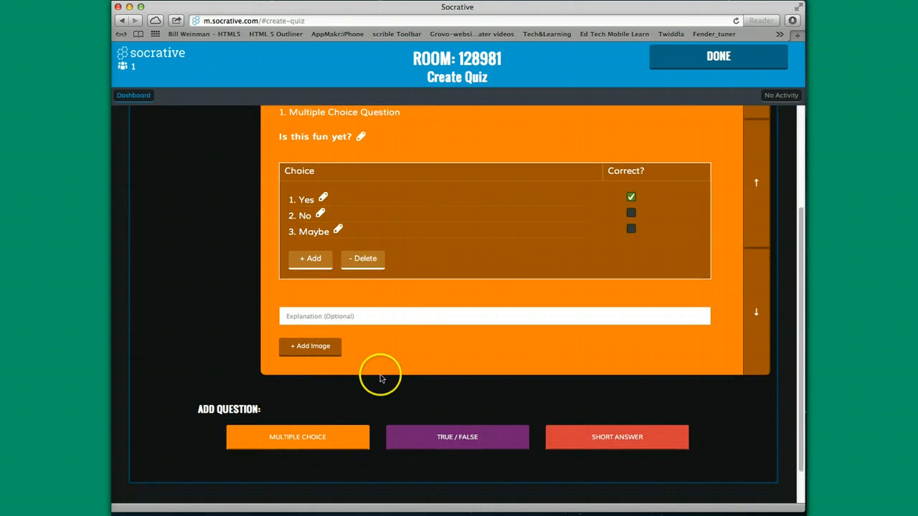
{"action": "scroll", "coordinate": [375, 374], "scroll_direction": "up", "scroll_amount": 5}
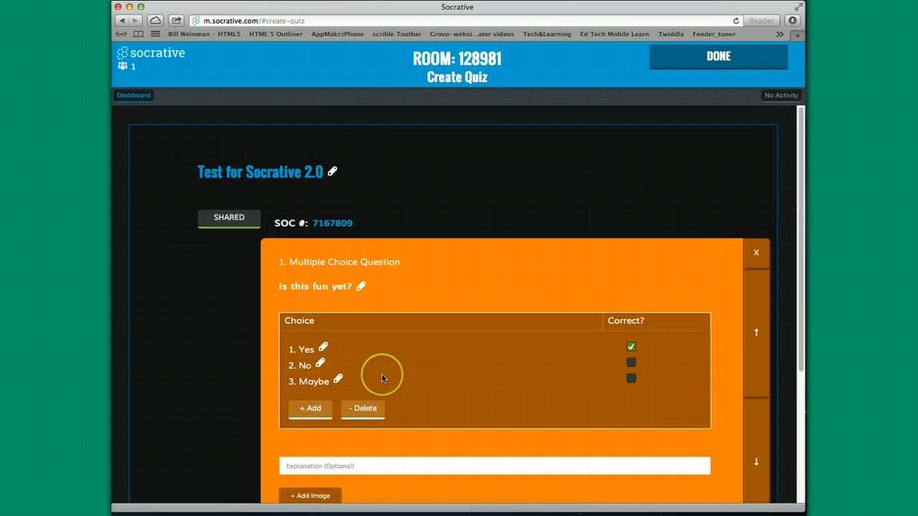
{"action": "scroll", "coordinate": [381, 375], "scroll_direction": "down", "scroll_amount": 6}
{"action": "scroll", "coordinate": [381, 374], "scroll_direction": "up", "scroll_amount": 6}
{"action": "left_click", "coordinate": [720, 57]}
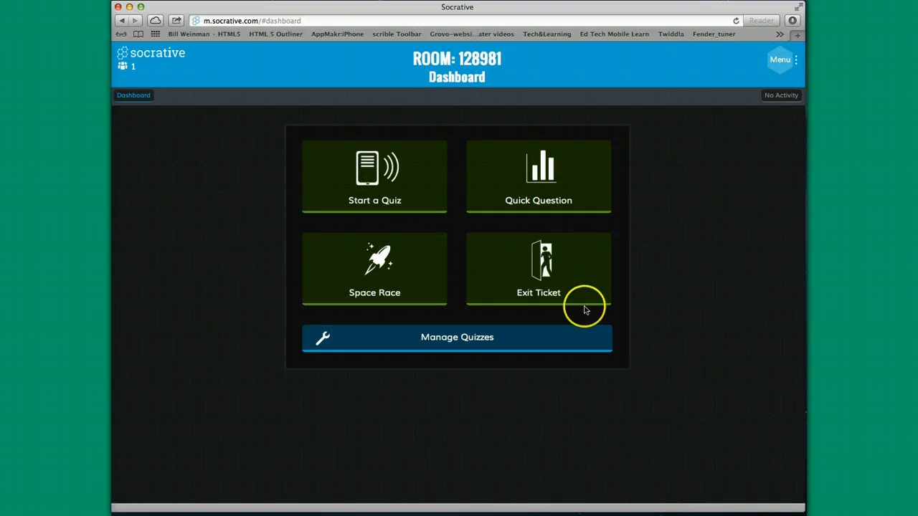
Choose "Test for Socrative 2.0" from the list of all quizzes as the quiz to run and open its quiz settings
{"action": "left_click", "coordinate": [373, 183]}
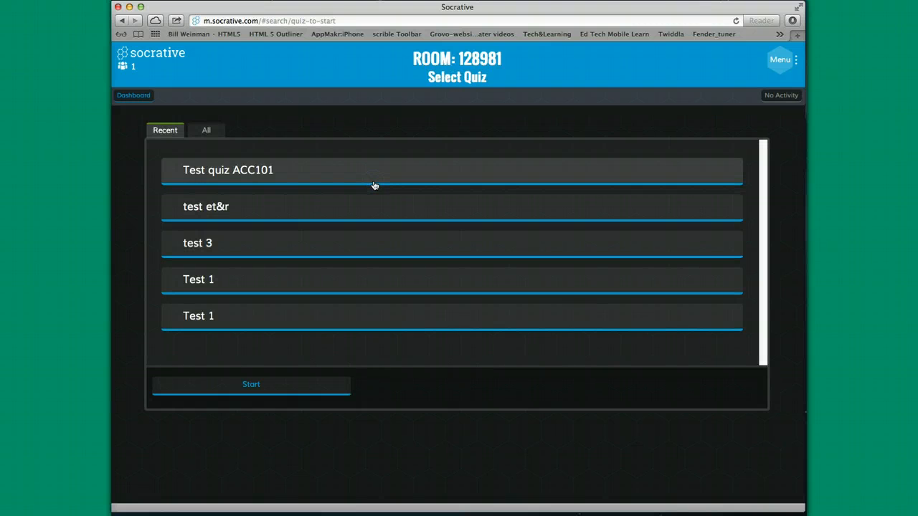
{"action": "left_click", "coordinate": [308, 239]}
{"action": "left_click", "coordinate": [204, 159]}
{"action": "left_click", "coordinate": [205, 132]}
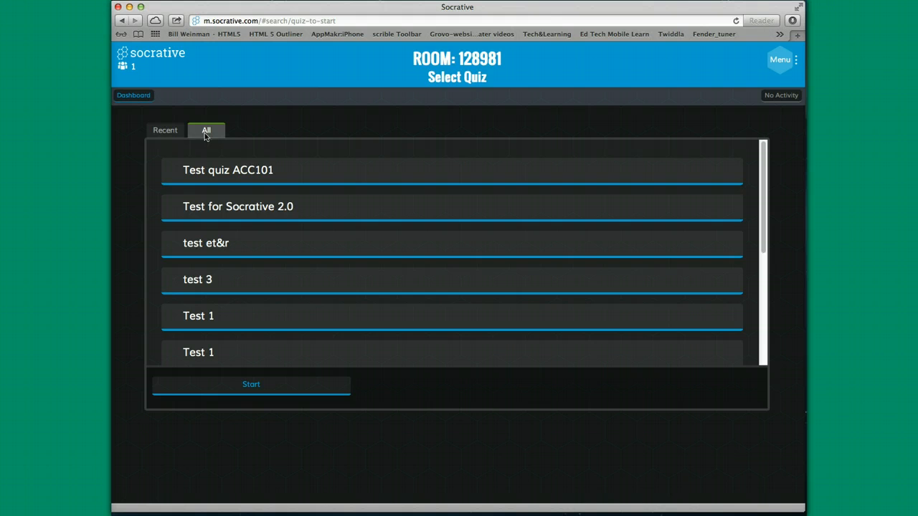
{"action": "left_click", "coordinate": [243, 208]}
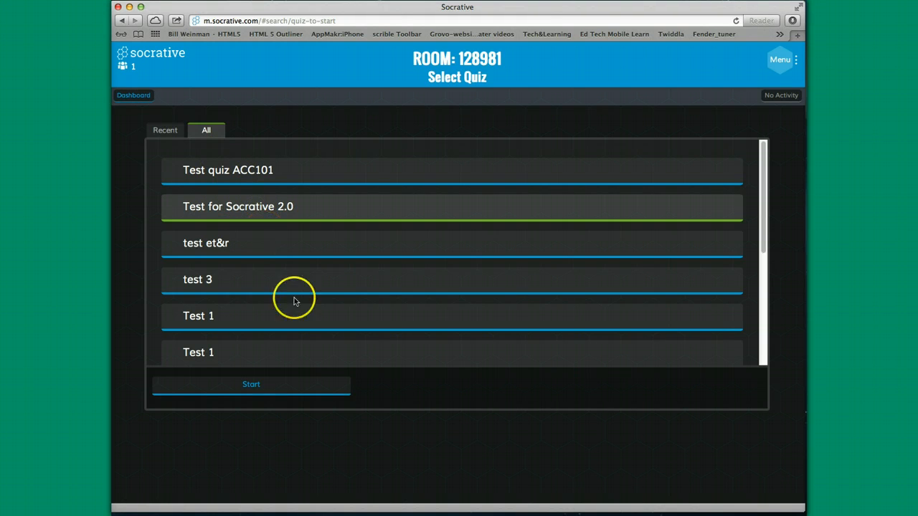
{"action": "left_click", "coordinate": [289, 382]}
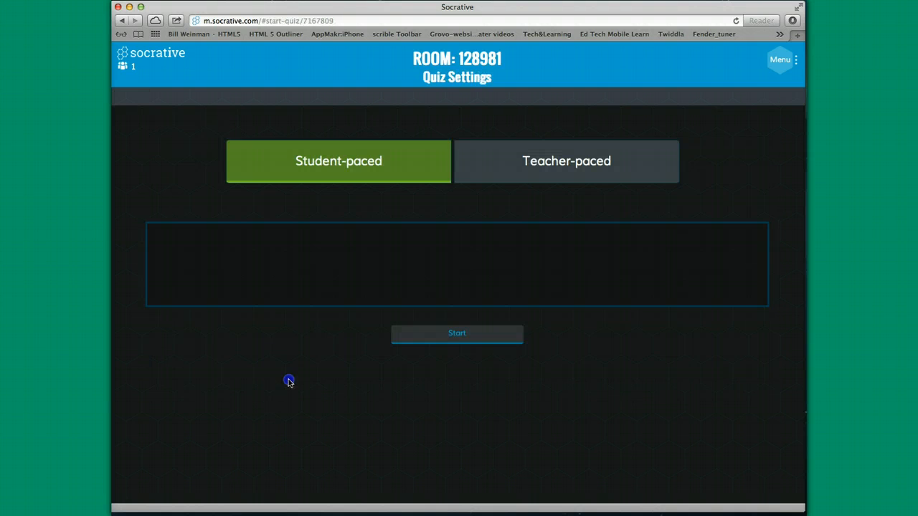
Set the quiz to teacher-paced mode and start it
{"action": "left_click", "coordinate": [392, 164]}
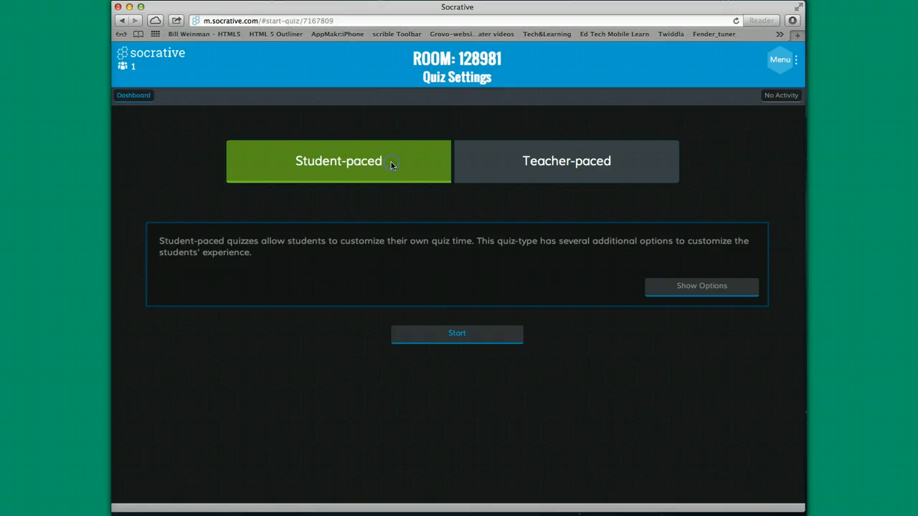
{"action": "left_click", "coordinate": [542, 166]}
{"action": "left_click", "coordinate": [437, 342]}
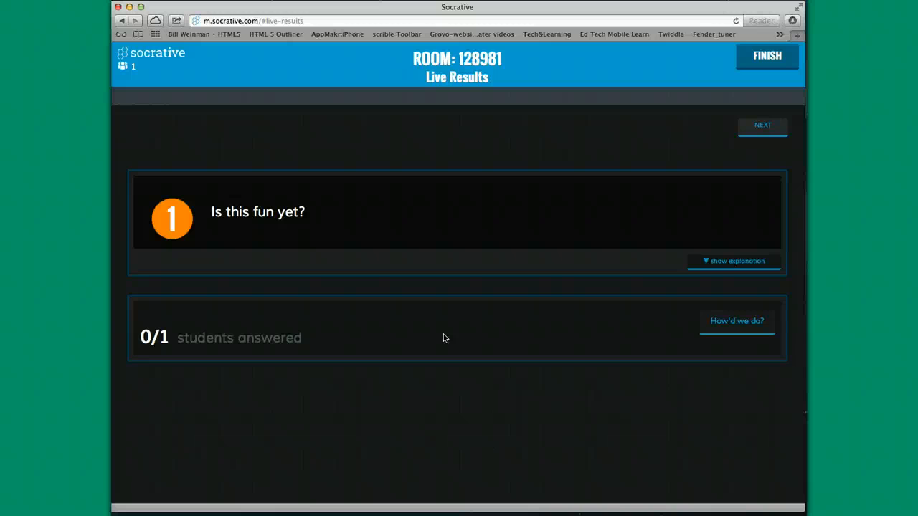
{"action": "left_click", "coordinate": [437, 334]}
{"action": "left_click", "coordinate": [397, 352]}
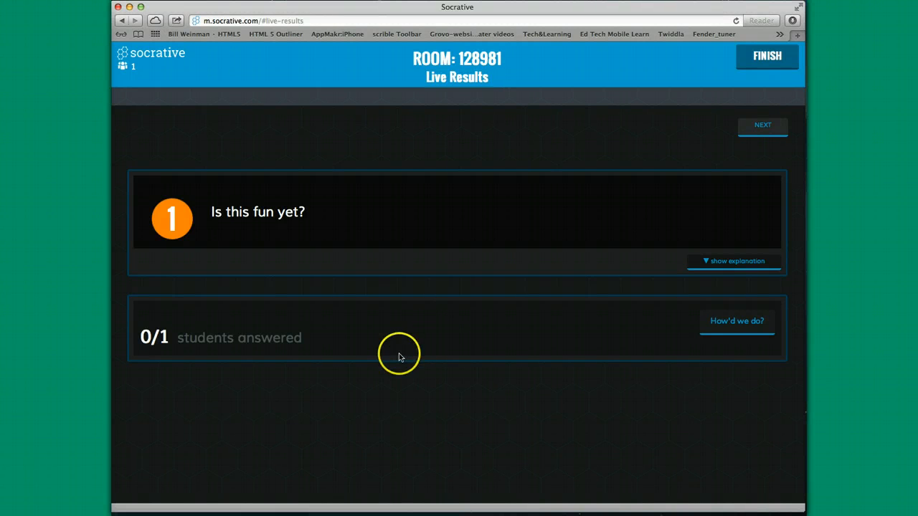
Show how the class answered question 1 and look through the results for each answer choice
{"action": "left_click", "coordinate": [170, 361]}
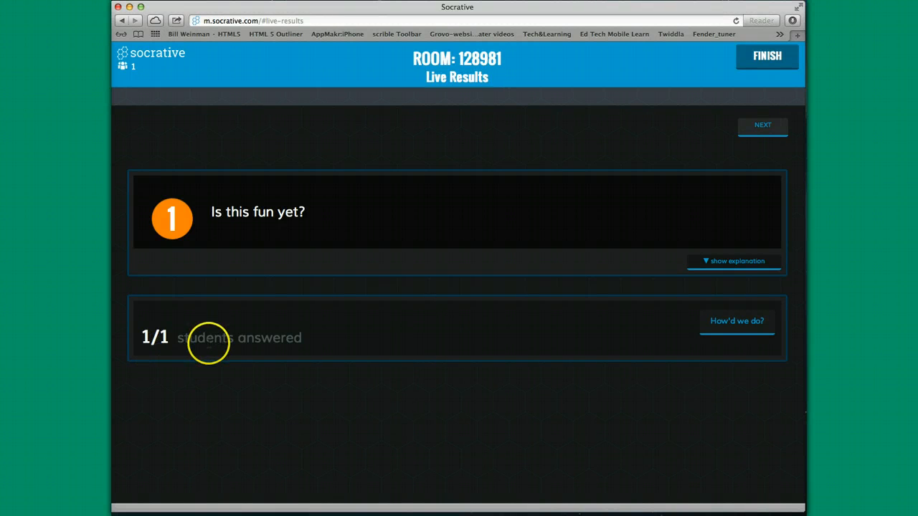
{"action": "left_click", "coordinate": [731, 324]}
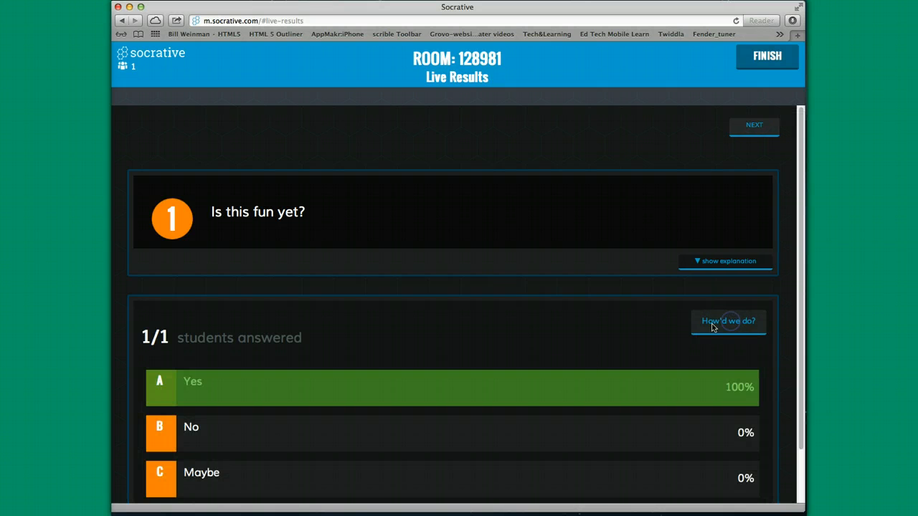
{"action": "scroll", "coordinate": [538, 390], "scroll_direction": "down", "scroll_amount": 2}
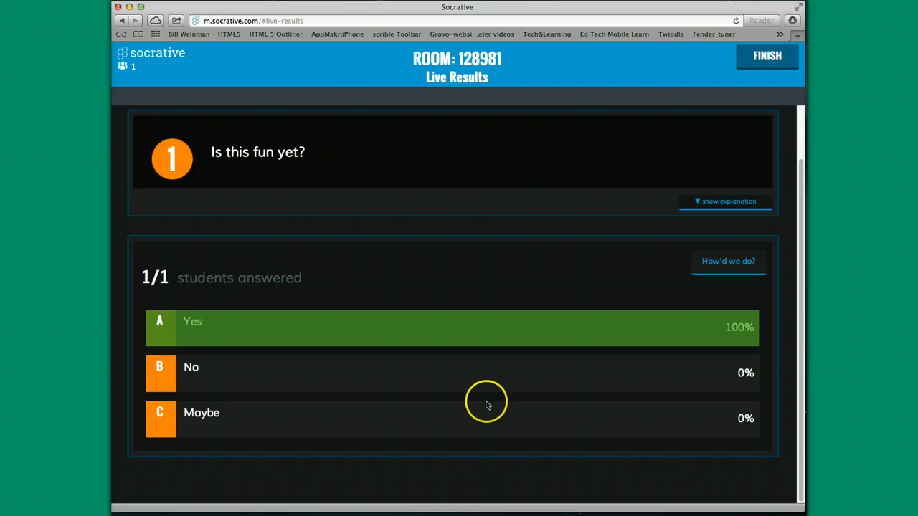
{"action": "scroll", "coordinate": [487, 405], "scroll_direction": "up", "scroll_amount": 1}
{"action": "scroll", "coordinate": [487, 405], "scroll_direction": "down", "scroll_amount": 1}
{"action": "scroll", "coordinate": [486, 405], "scroll_direction": "up", "scroll_amount": 2}
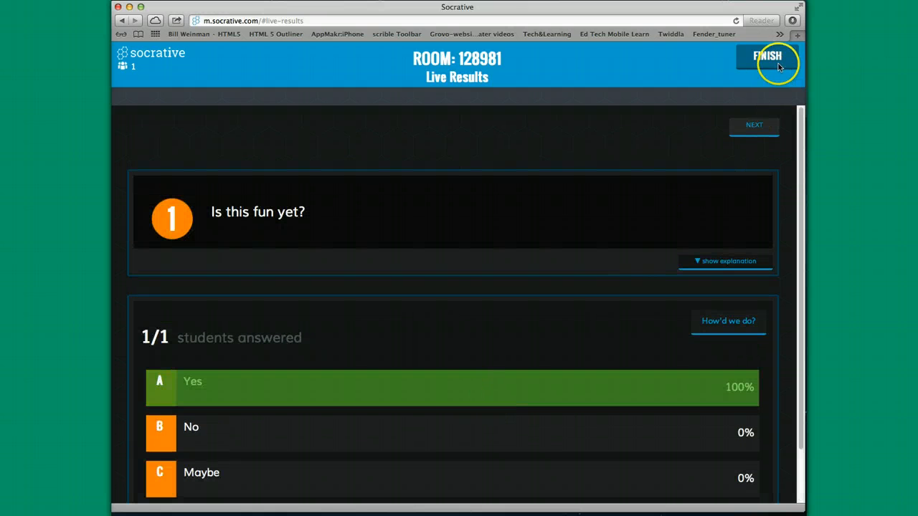
Move on from question 1, finish the quiz and download its grade report
{"action": "left_click", "coordinate": [752, 130]}
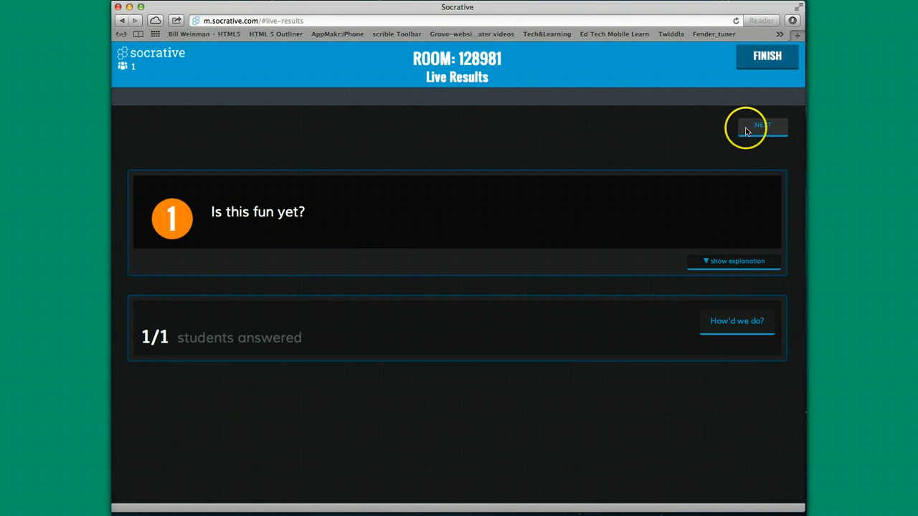
{"action": "left_click", "coordinate": [768, 57]}
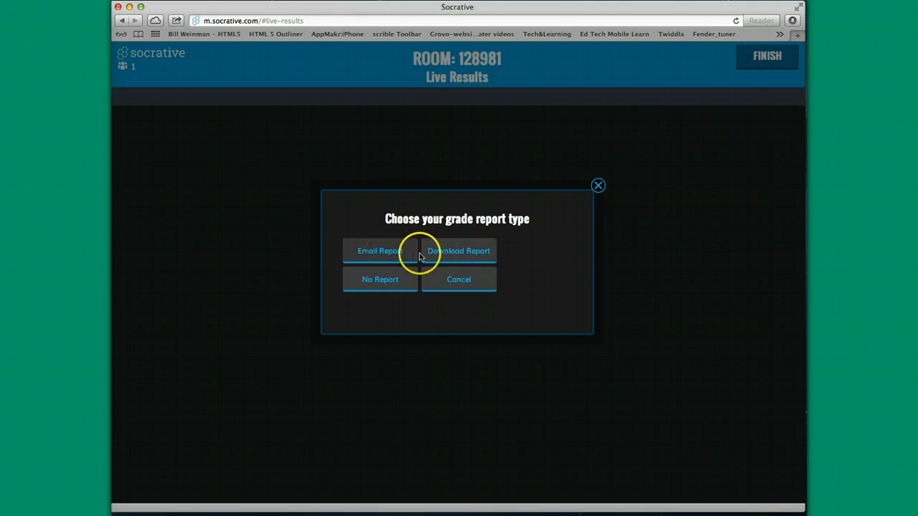
{"action": "left_click", "coordinate": [464, 251]}
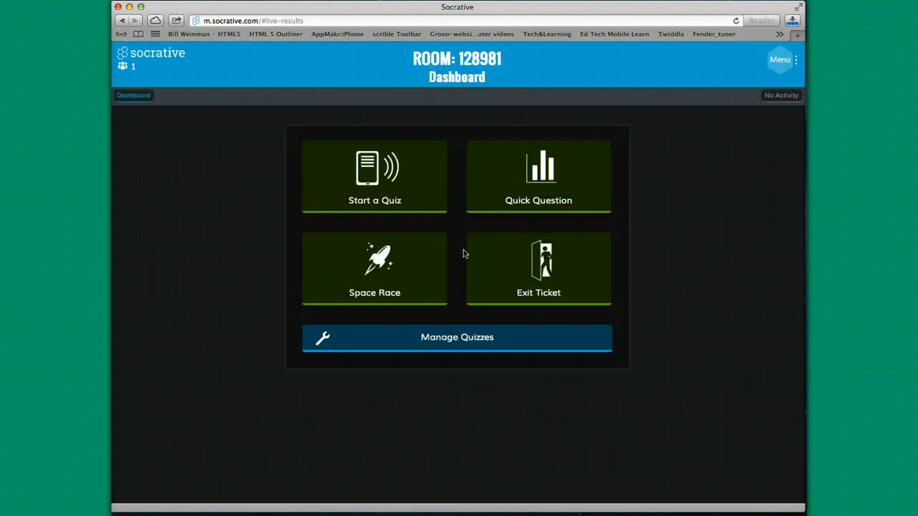
Open the downloaded socrative-report.xlsx in the spreadsheet program, examine the students' scores and answers, and close the report
{"action": "left_click", "coordinate": [793, 26]}
{"action": "right_click", "coordinate": [760, 68]}
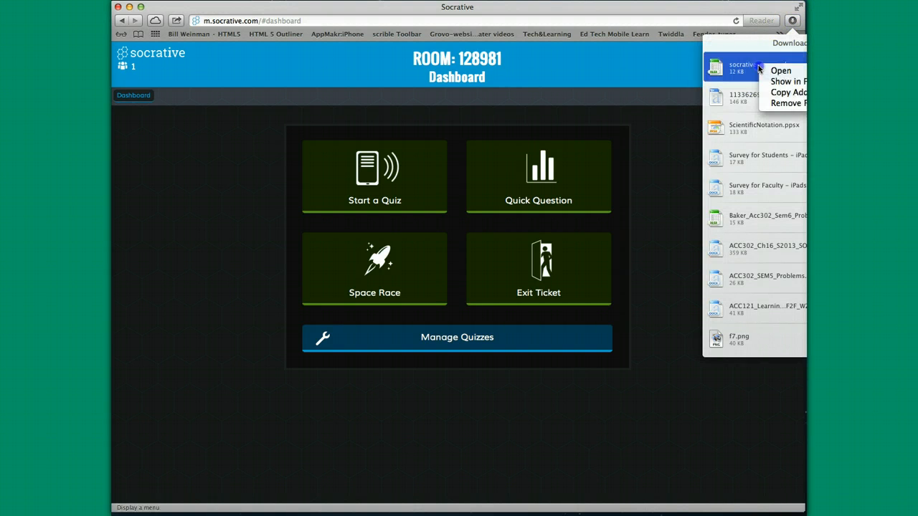
{"action": "left_click", "coordinate": [776, 71]}
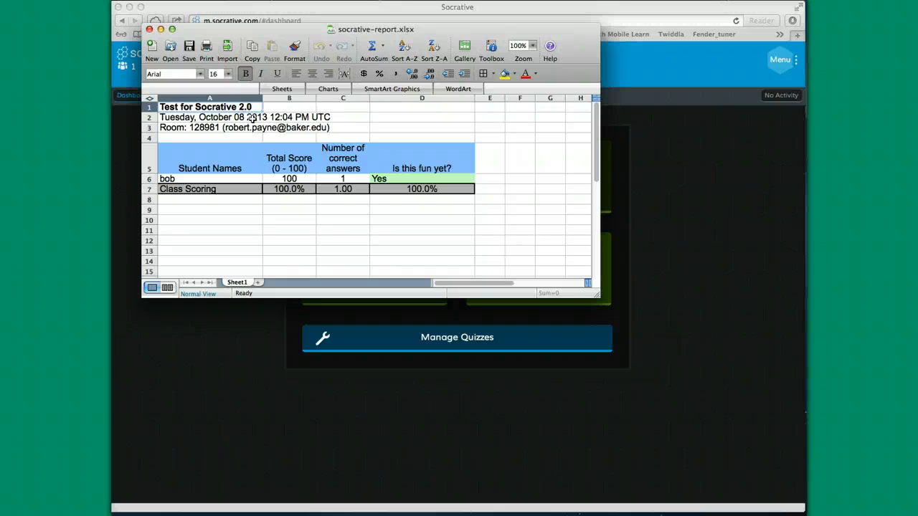
{"action": "left_click", "coordinate": [246, 118]}
{"action": "left_click", "coordinate": [150, 30]}
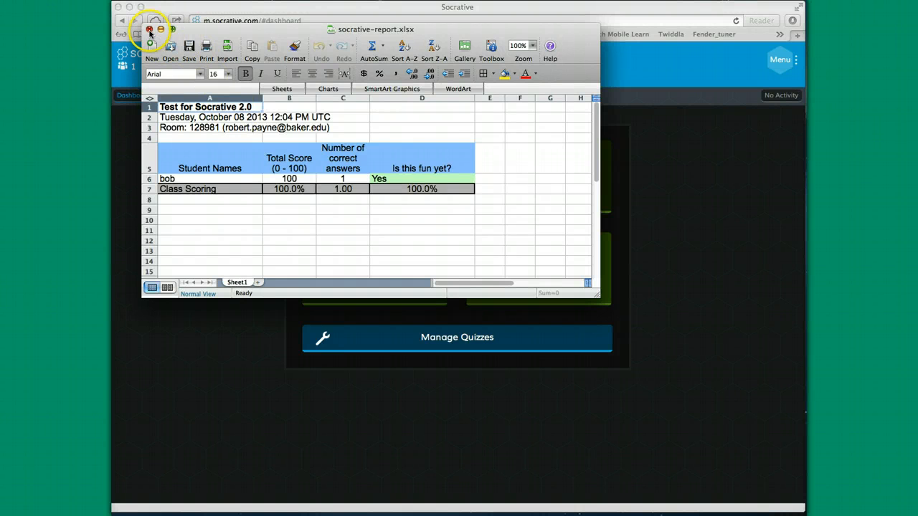